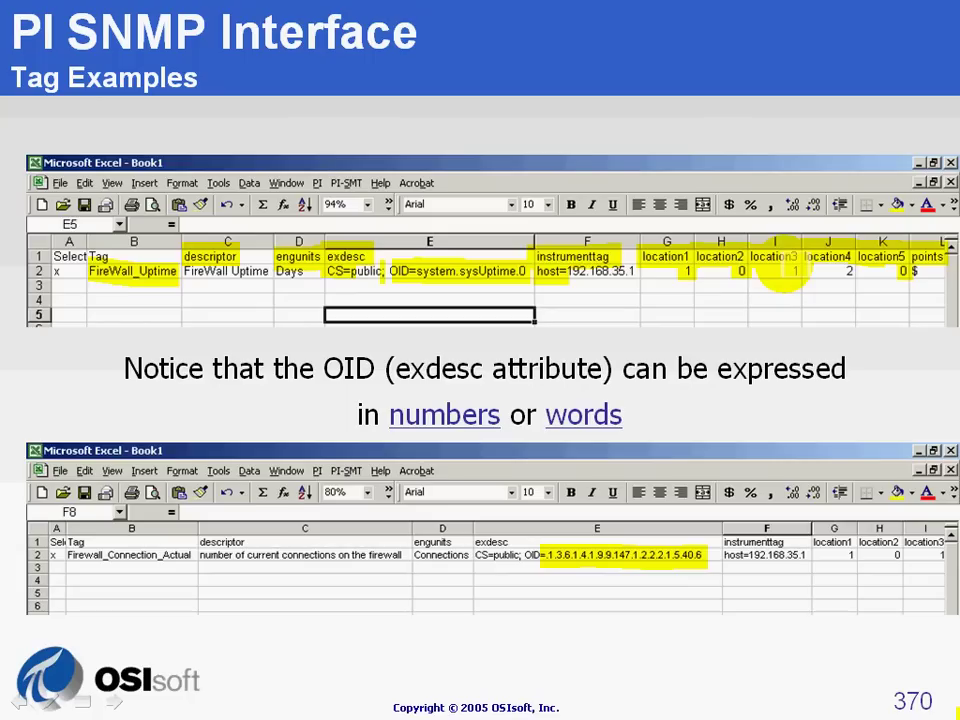
# After the SNMP tag-examples slide, open the Start menu with the Windows key
pyautogui.press('super')
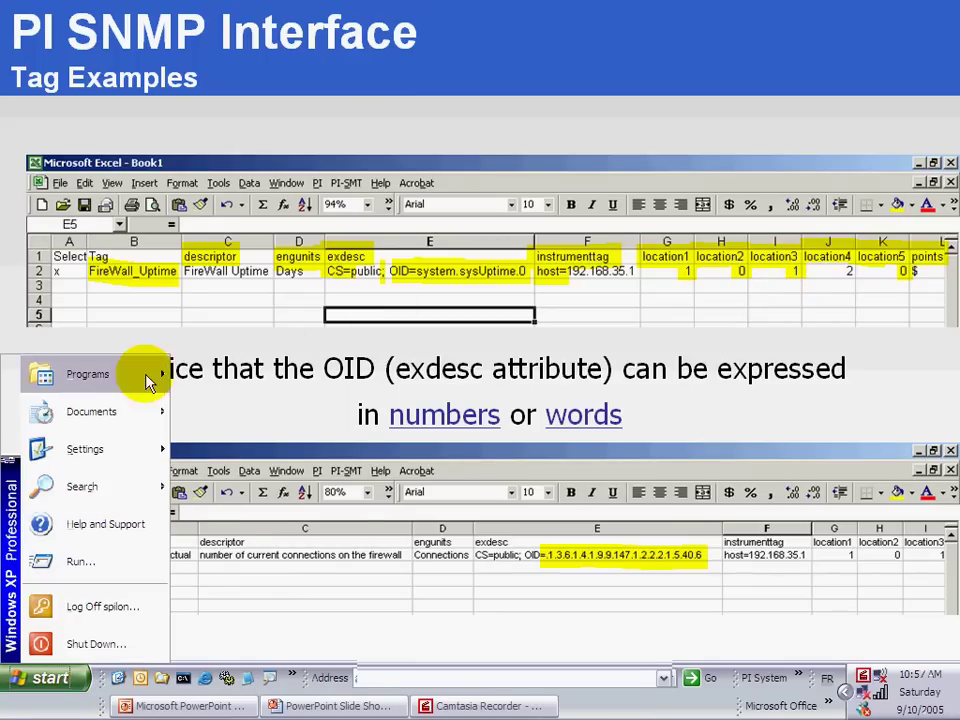
pyautogui.moveTo(100, 374)
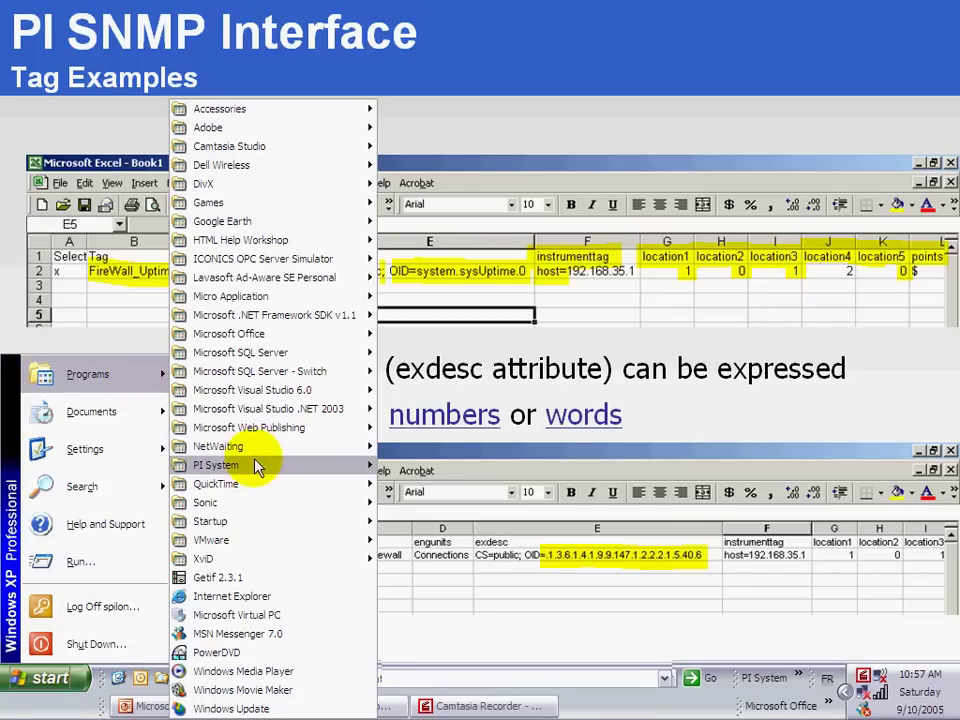
pyautogui.moveTo(273, 465)
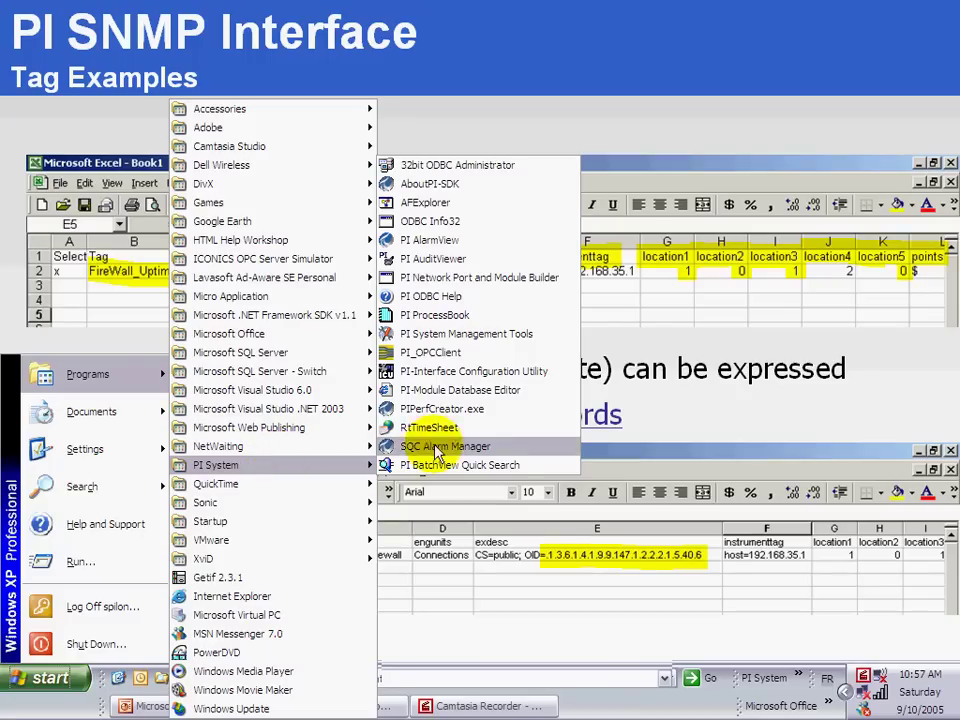
# Launch PI System Management Tools and expand the Points plug-in category
pyautogui.click(553, 343)
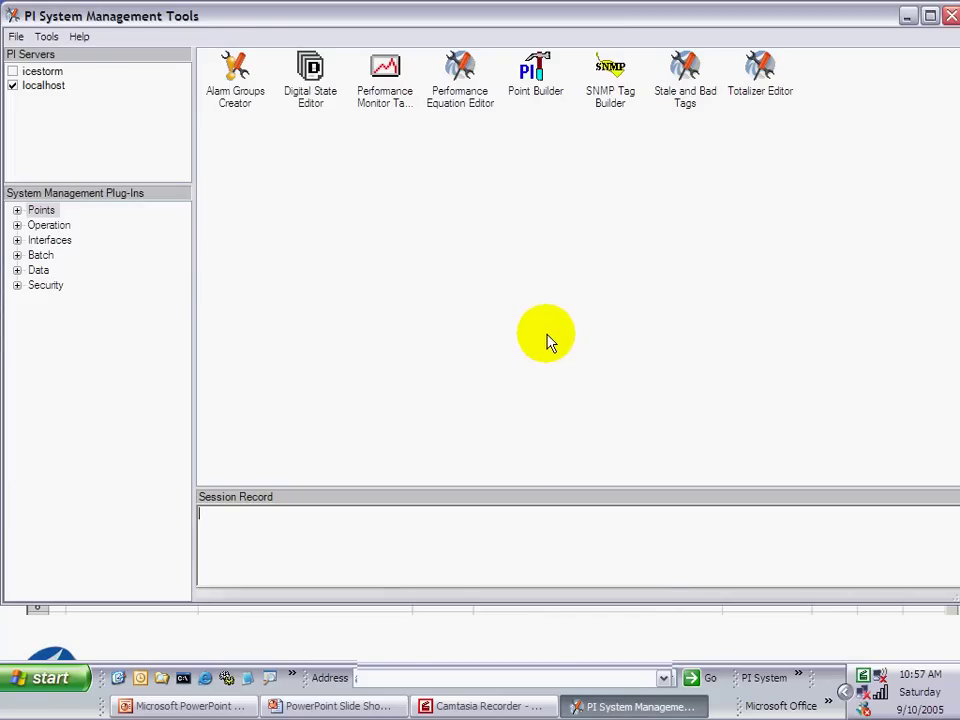
pyautogui.click(17, 210)
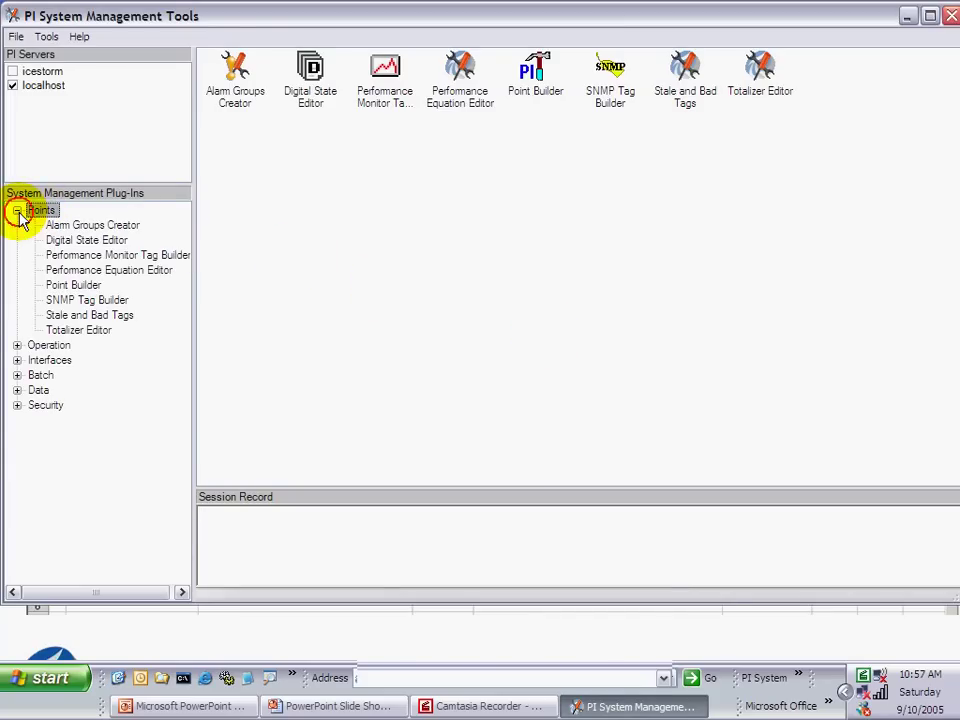
# Open SNMP Tag Builder with interface pisnmp1 and scan class 00:00:10, showing SNMP Settings
pyautogui.click(74, 301)
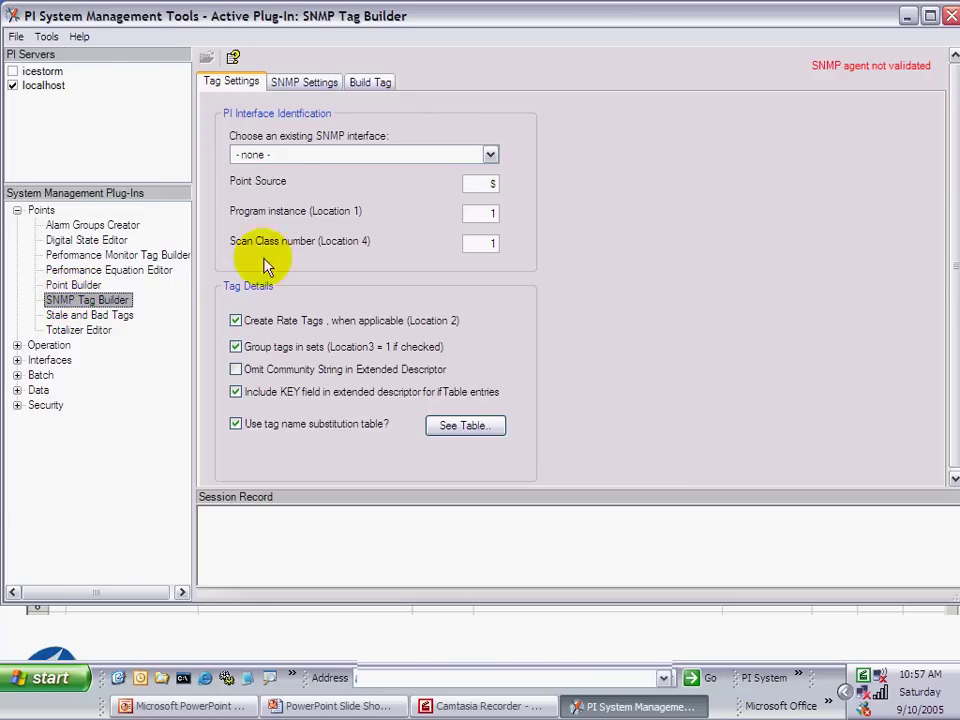
pyautogui.click(489, 155)
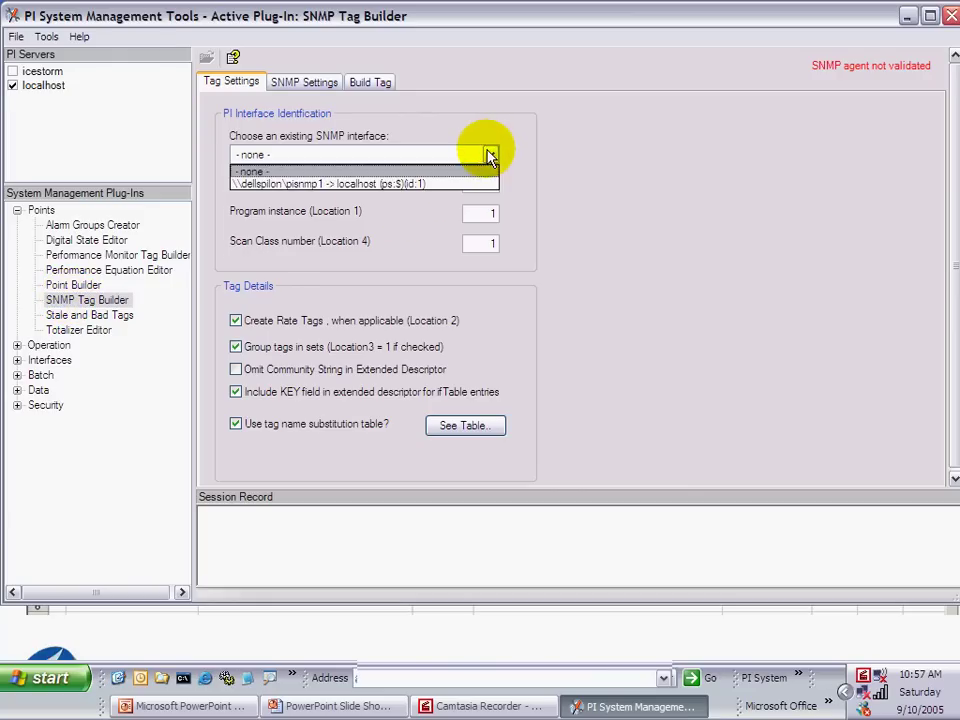
pyautogui.click(386, 186)
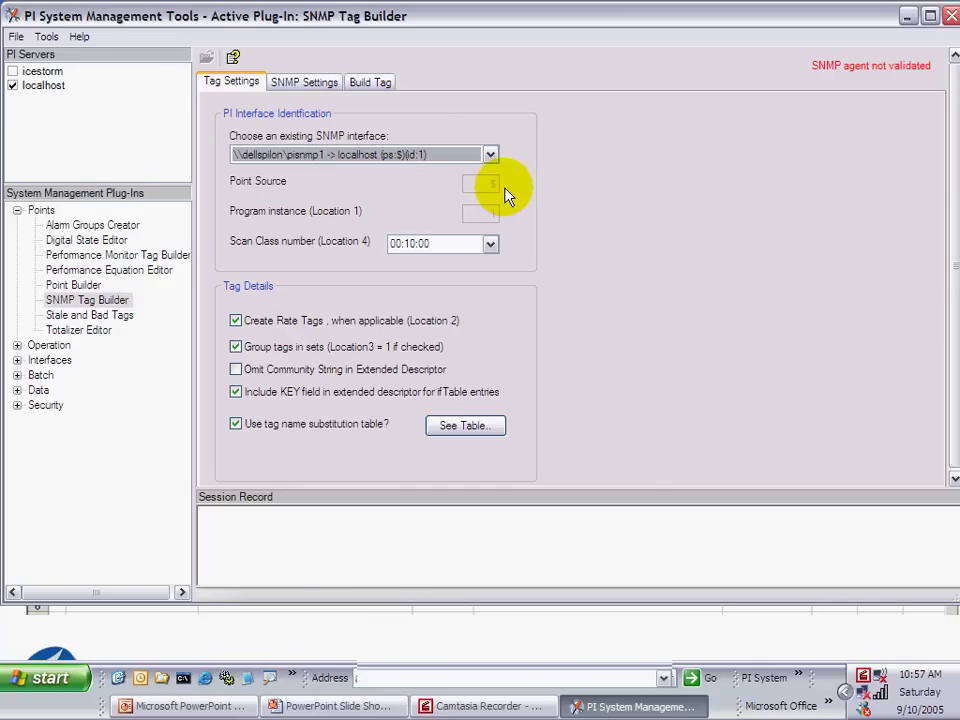
pyautogui.click(490, 243)
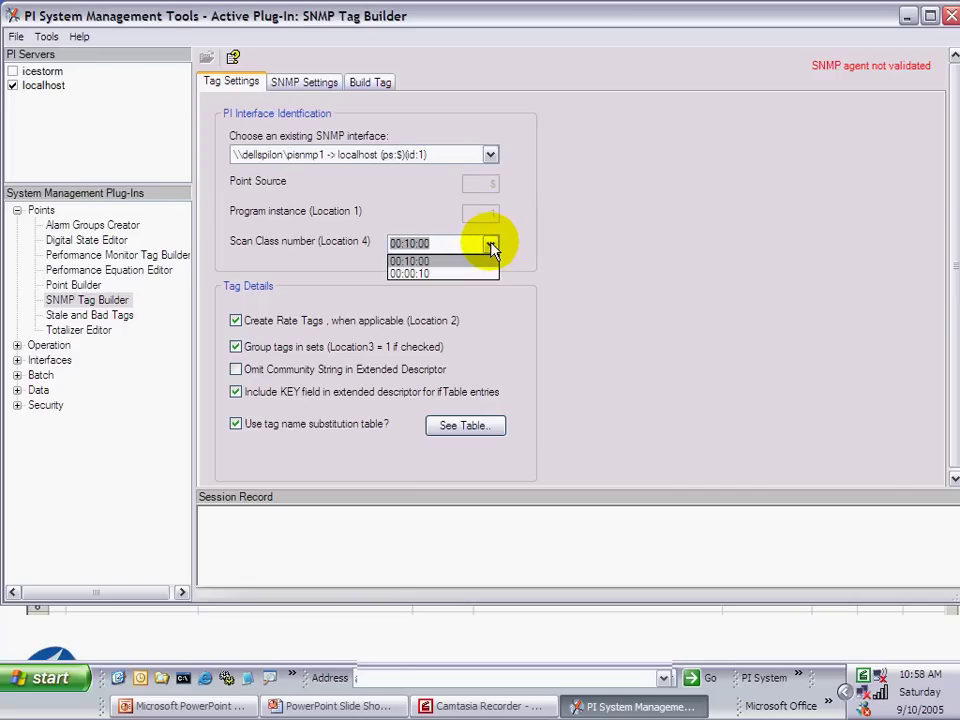
pyautogui.click(433, 273)
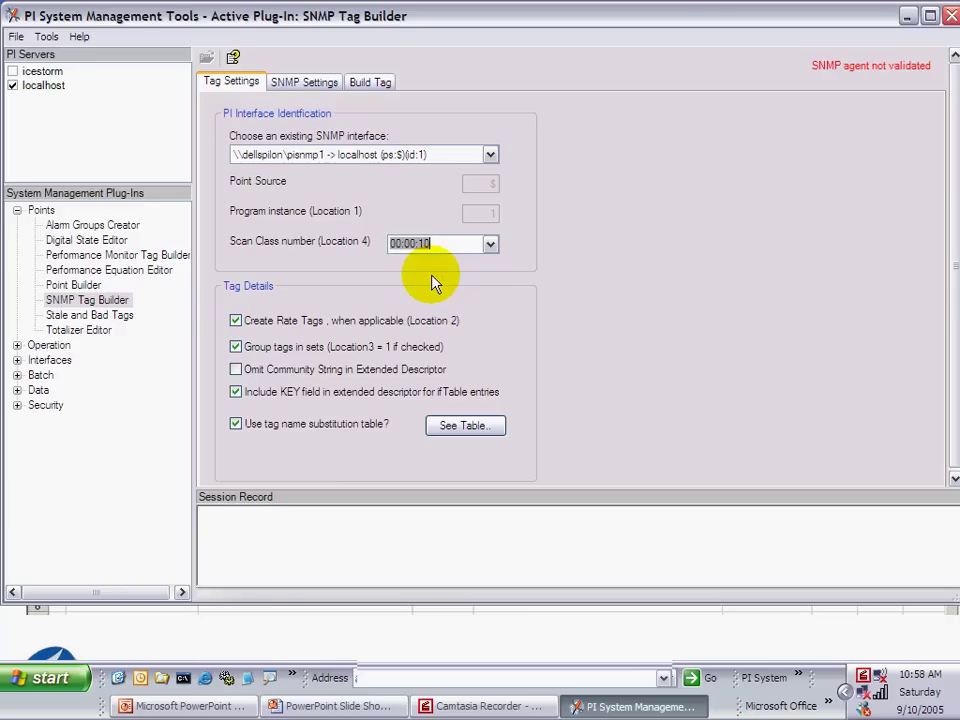
pyautogui.click(320, 84)
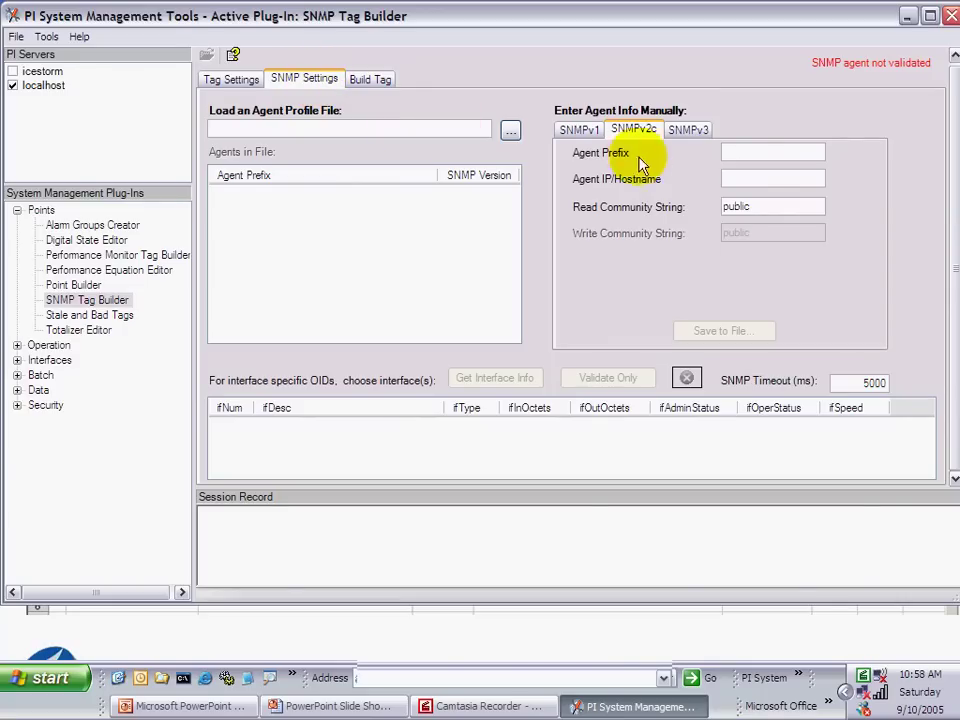
# Enter SNMPv2c agent prefix Local and host localhost, keeping read community public
pyautogui.click(745, 153)
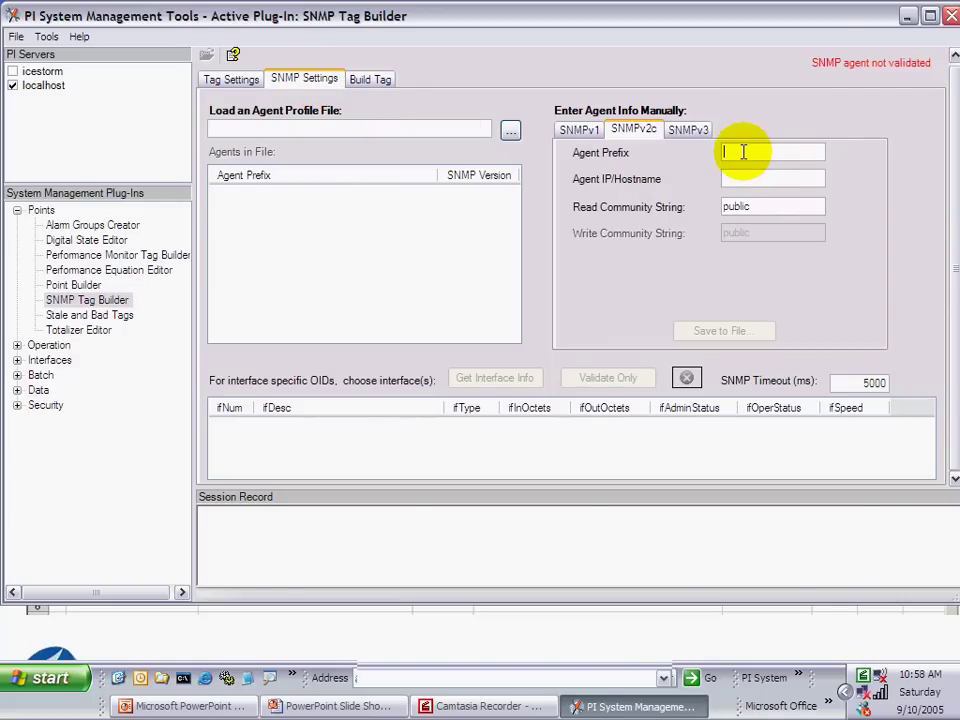
pyautogui.write('Local')
pyautogui.click(739, 177)
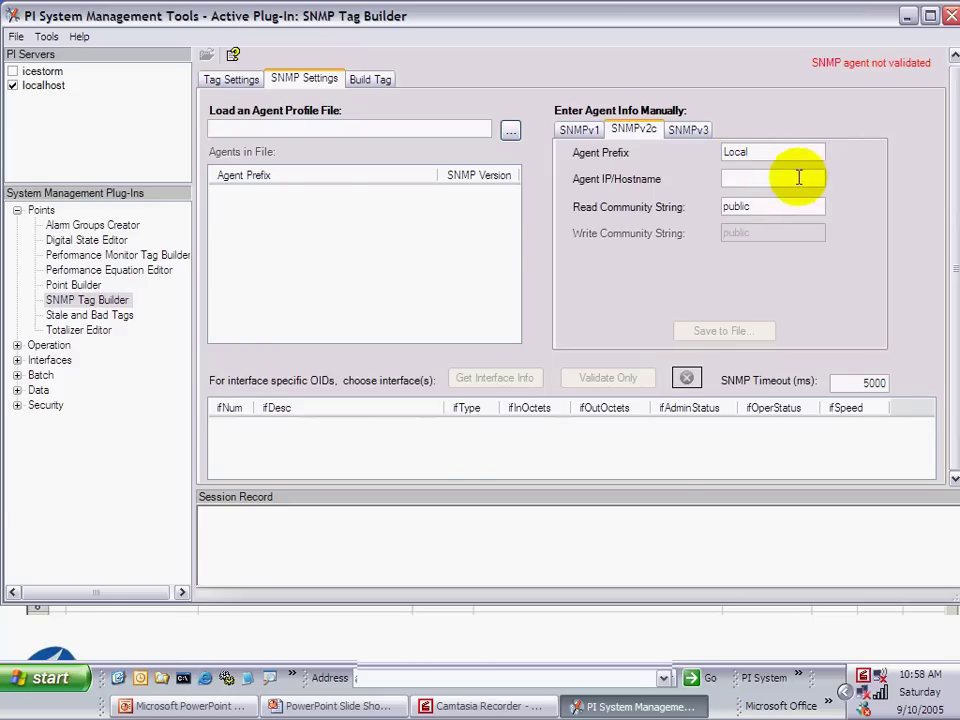
pyautogui.write('localho')
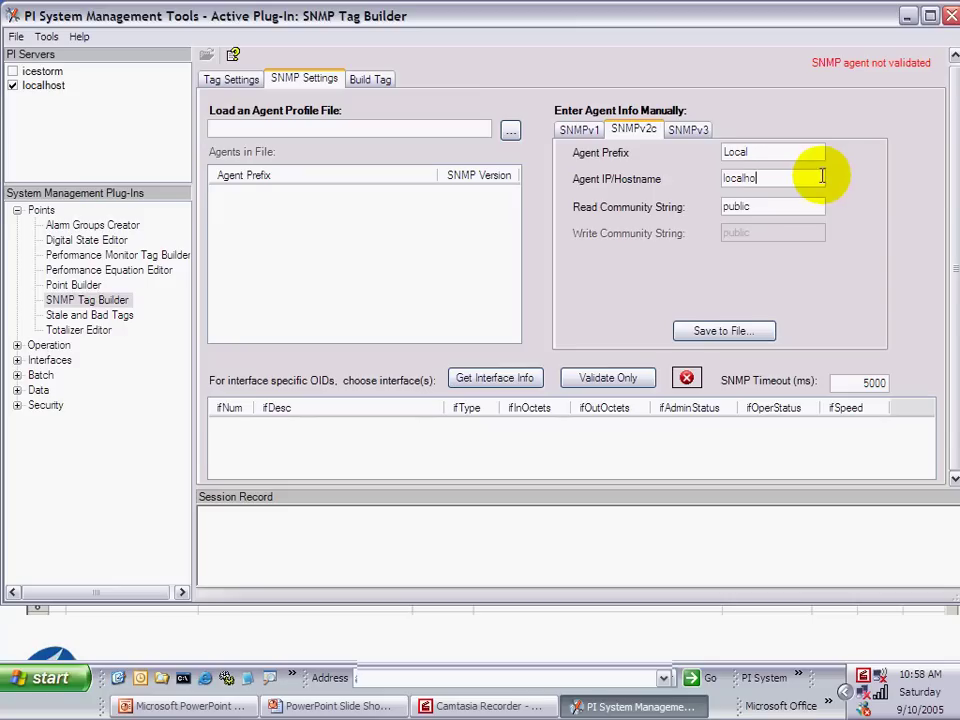
pyautogui.write('st')
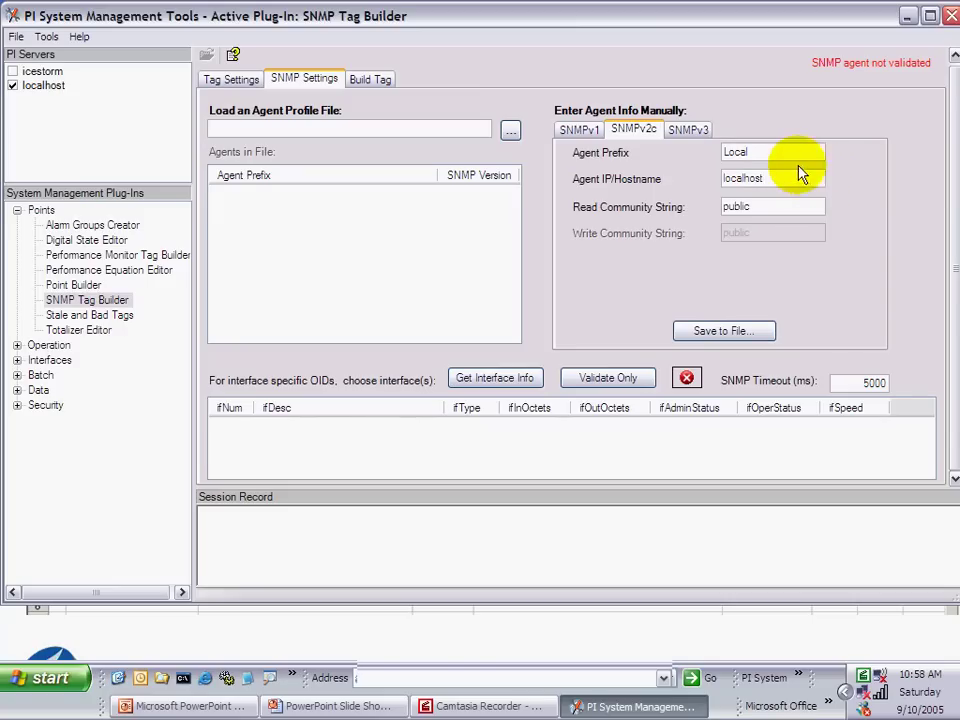
pyautogui.doubleClick(734, 206)
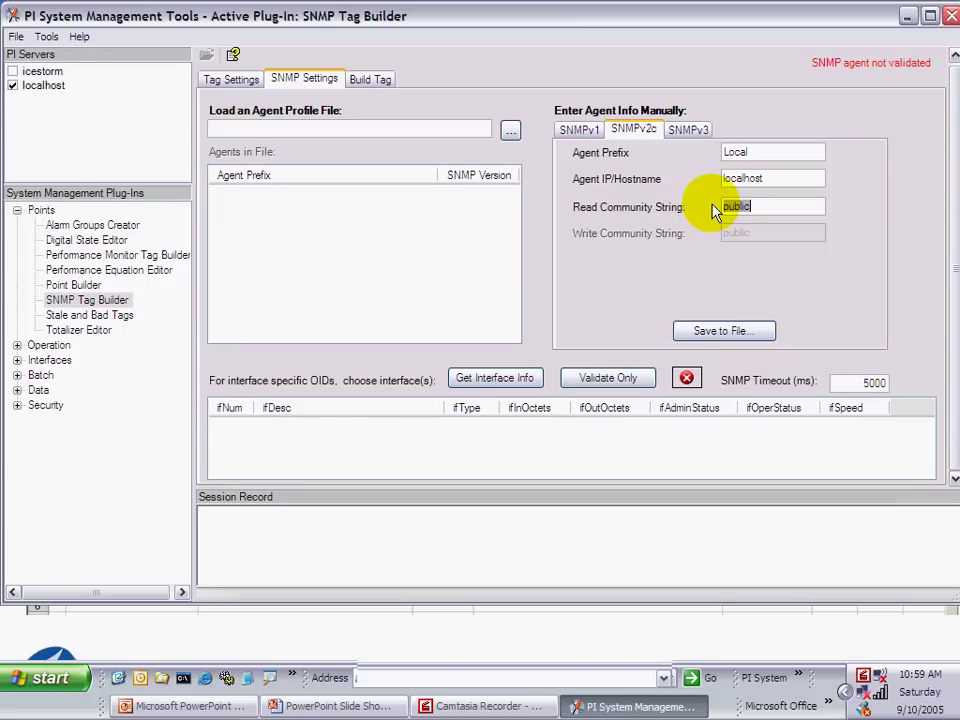
pyautogui.press('Tab')
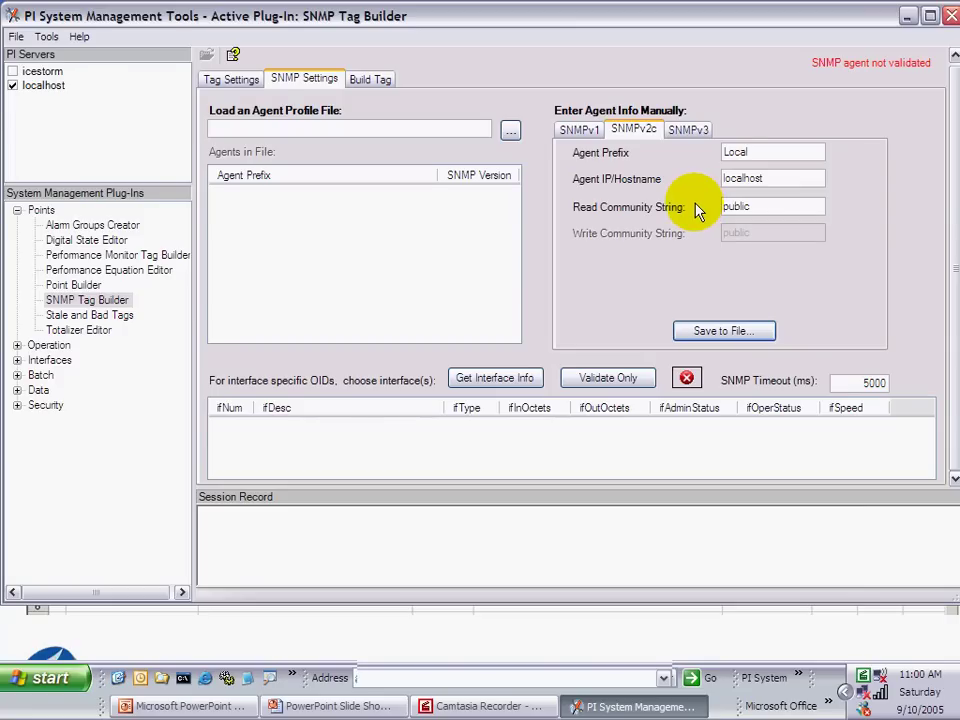
# Save the Local agent to a new file named 'Name of the agent file'
pyautogui.click(750, 340)
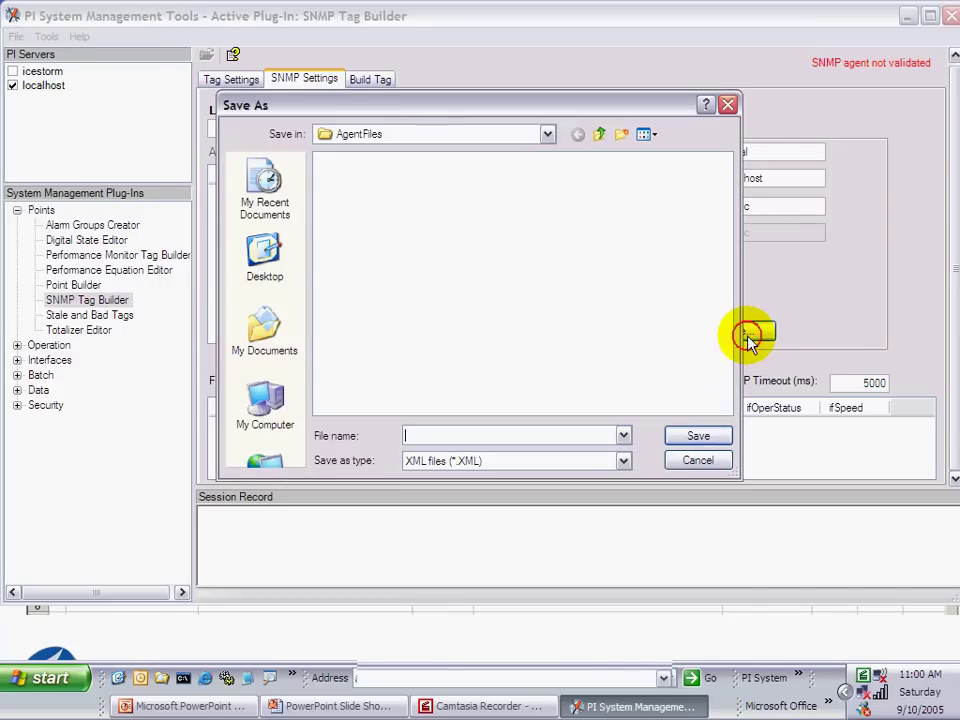
pyautogui.click(553, 435)
pyautogui.write('Name o')
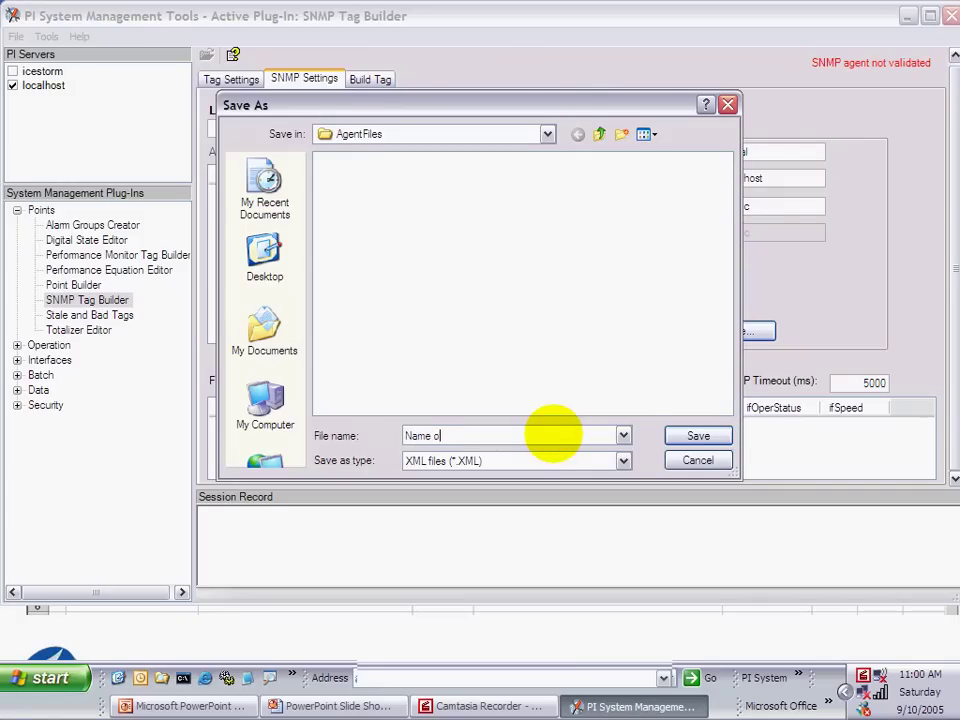
pyautogui.write('f the agent')
pyautogui.write(' file')
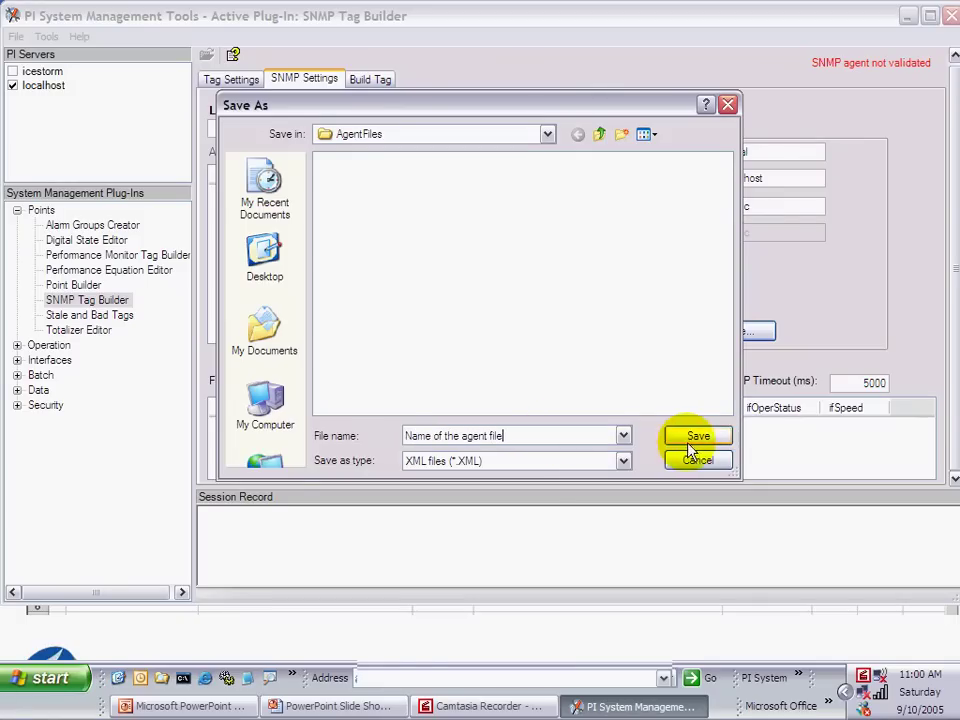
pyautogui.click(690, 440)
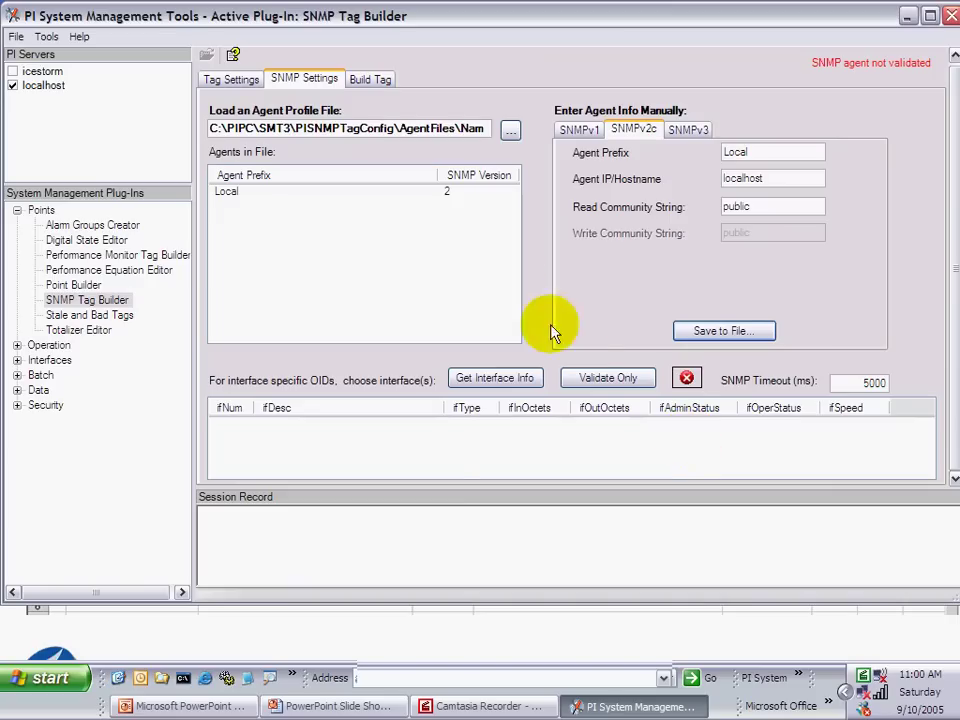
pyautogui.click(229, 190)
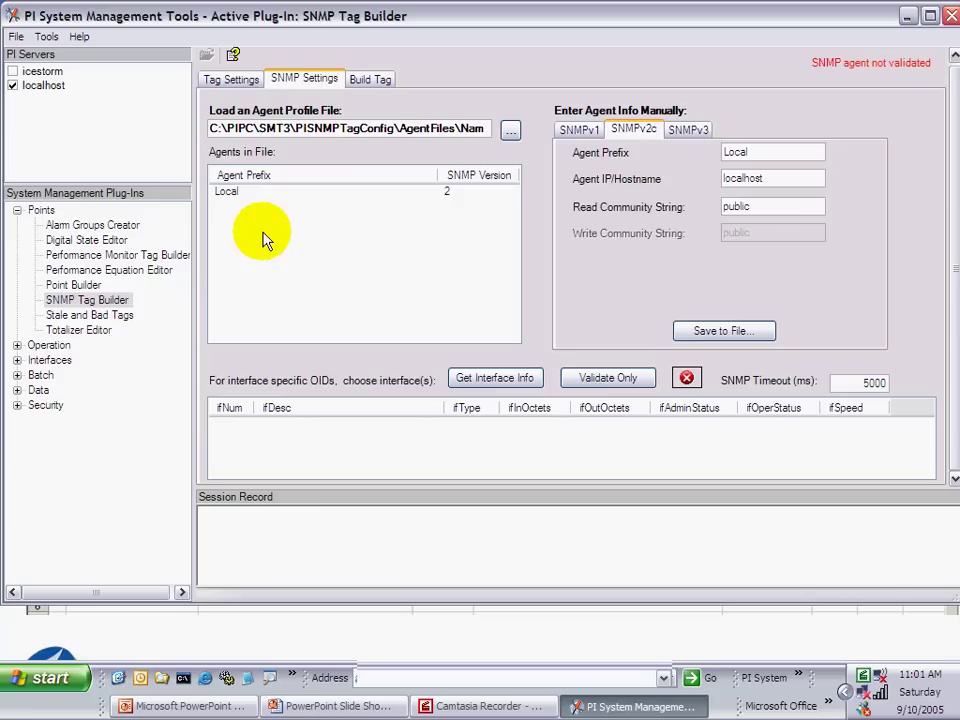
pyautogui.moveTo(759, 152); pyautogui.dragTo(600, 152)
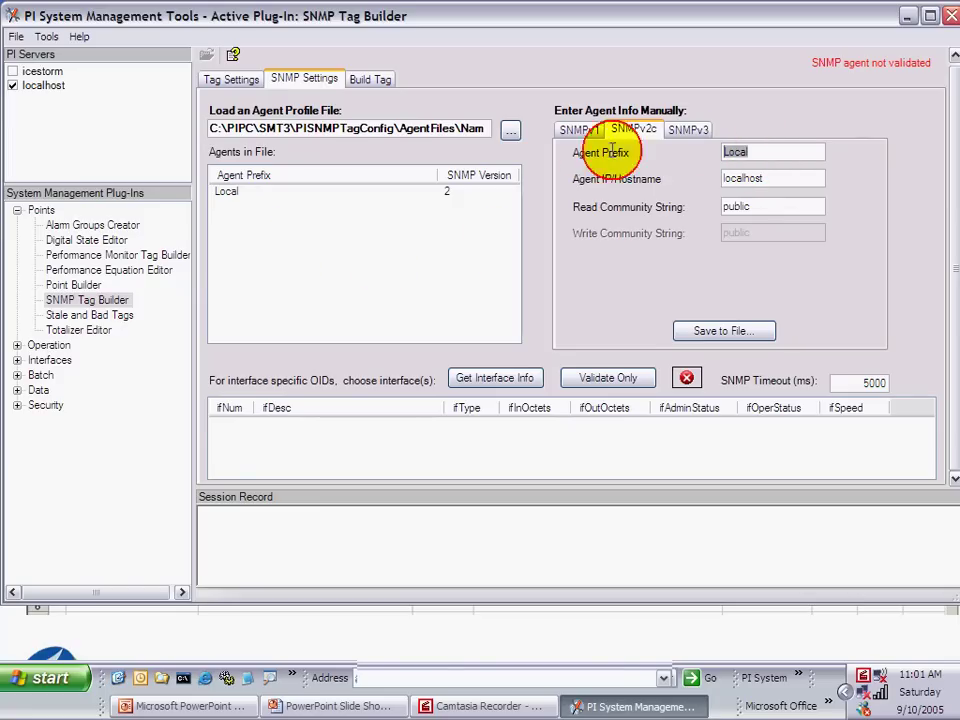
pyautogui.write('Swit')
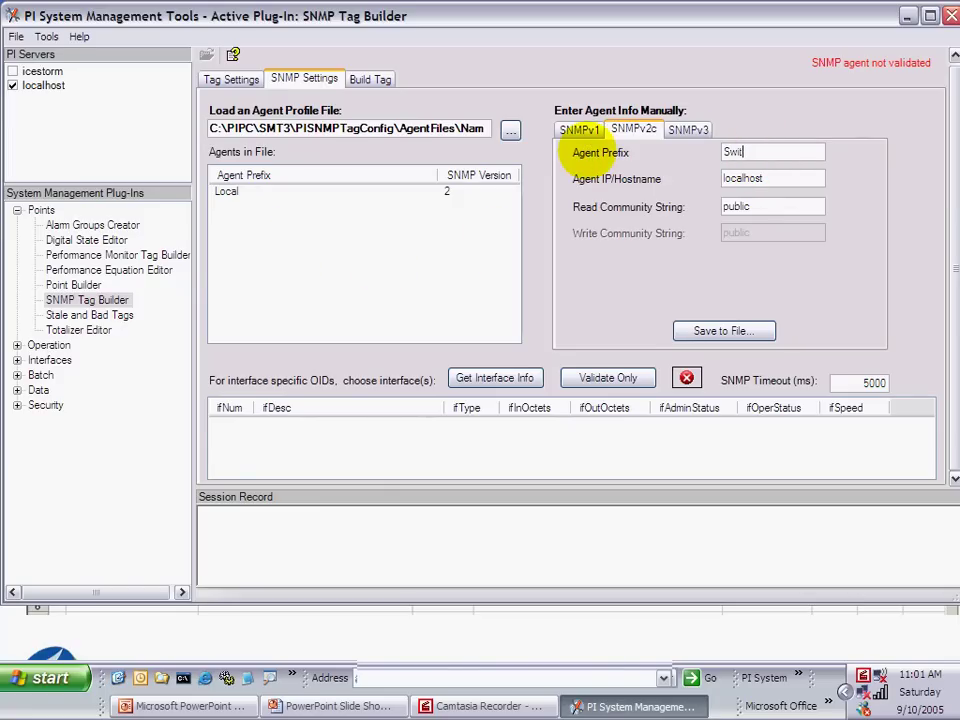
pyautogui.write('ch')
pyautogui.press('Tab')
pyautogui.write('19')
pyautogui.write('2.168.')
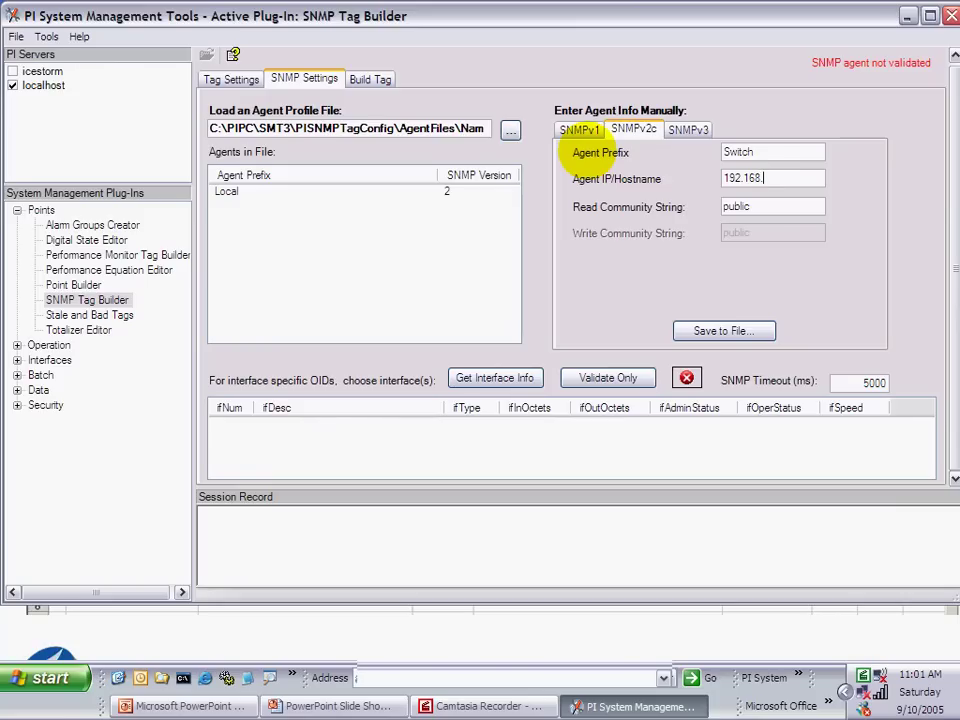
pyautogui.write('0.1')
pyautogui.press('Tab')
pyautogui.write('MyP')
pyautogui.write('assword')
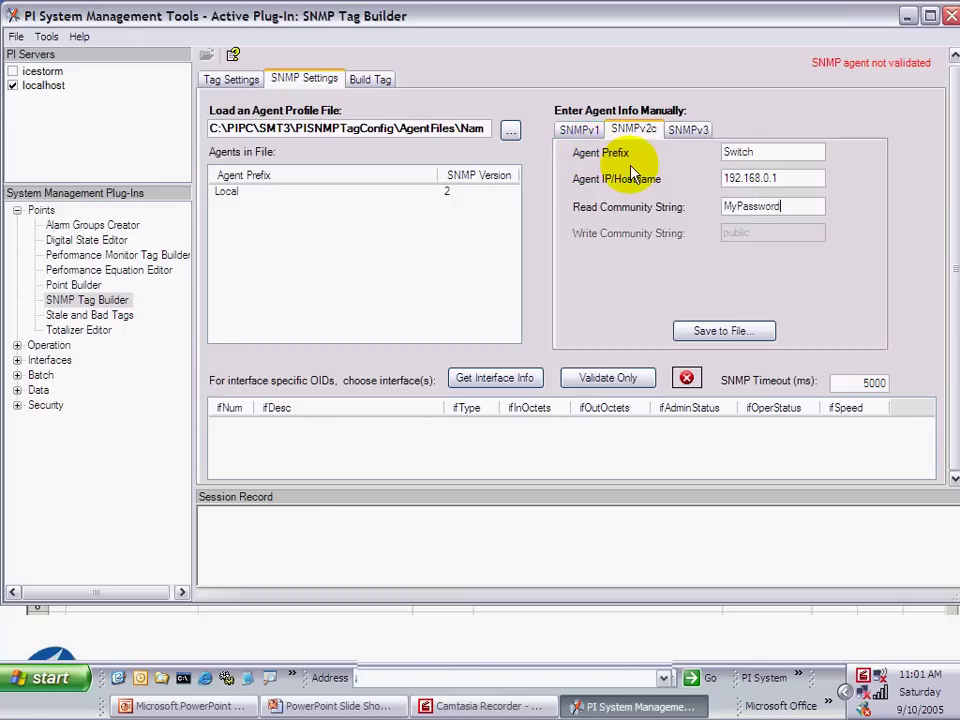
# Append the Switch agent to the existing agent file, then select Local from the list
pyautogui.click(727, 336)
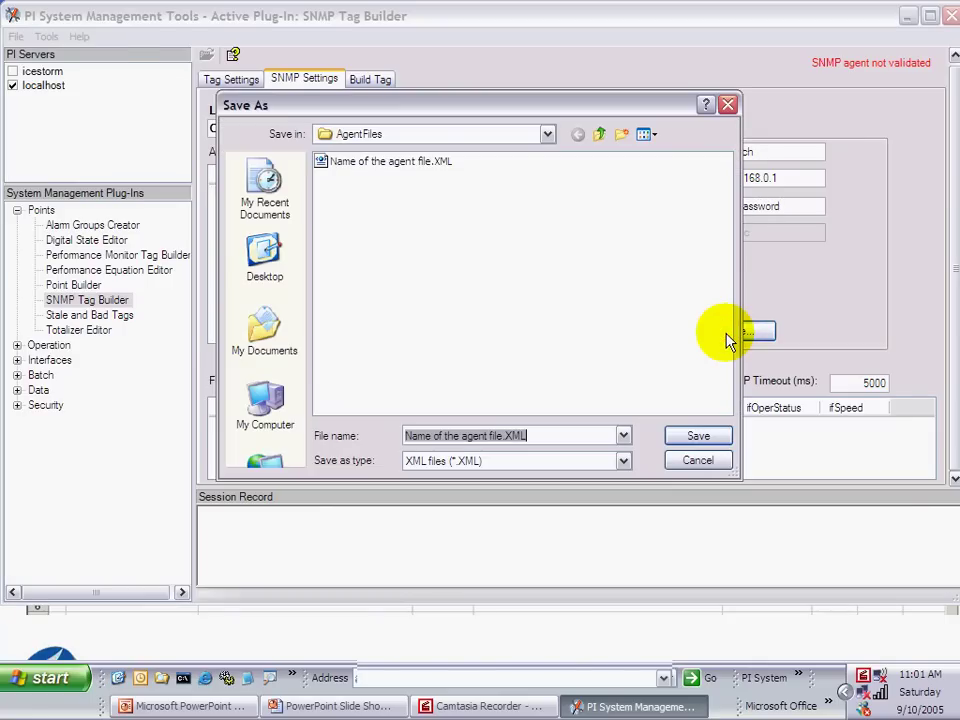
pyautogui.click(390, 164)
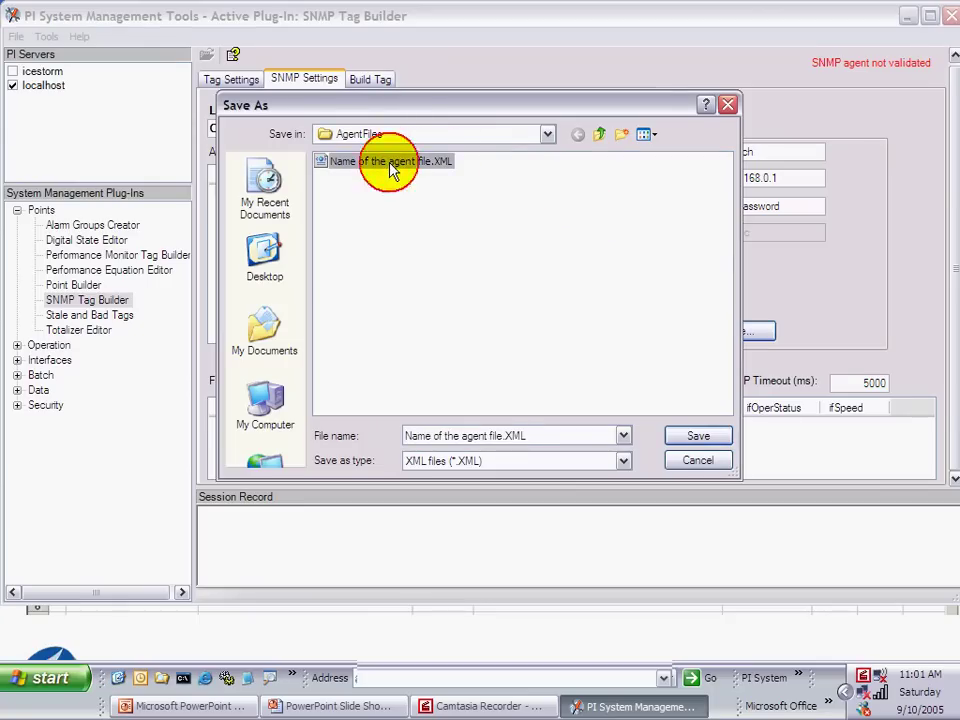
pyautogui.click(712, 439)
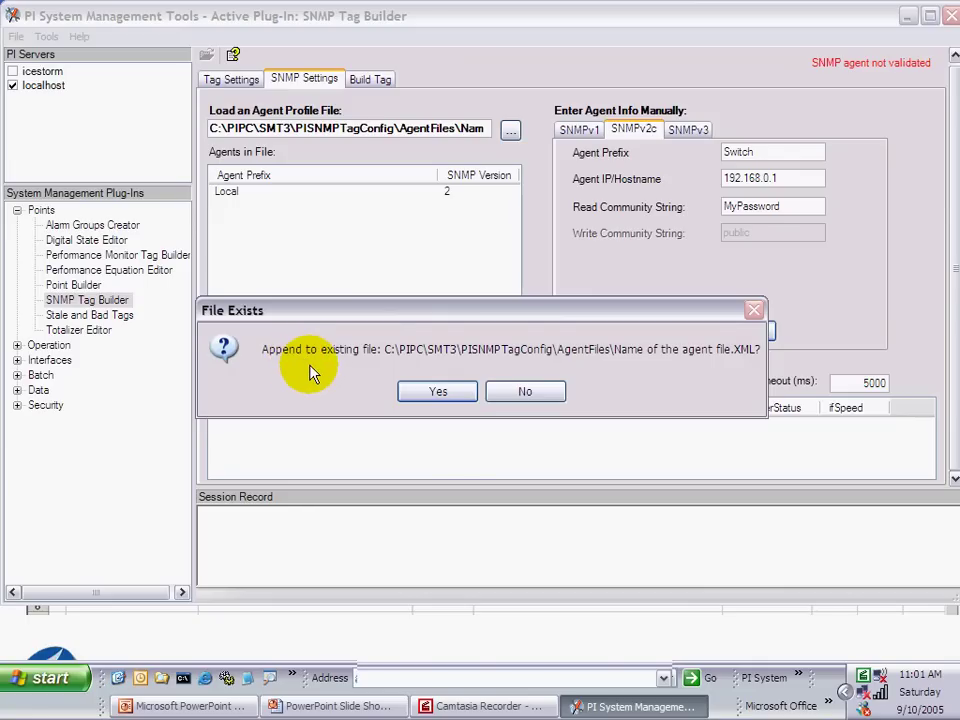
pyautogui.click(430, 392)
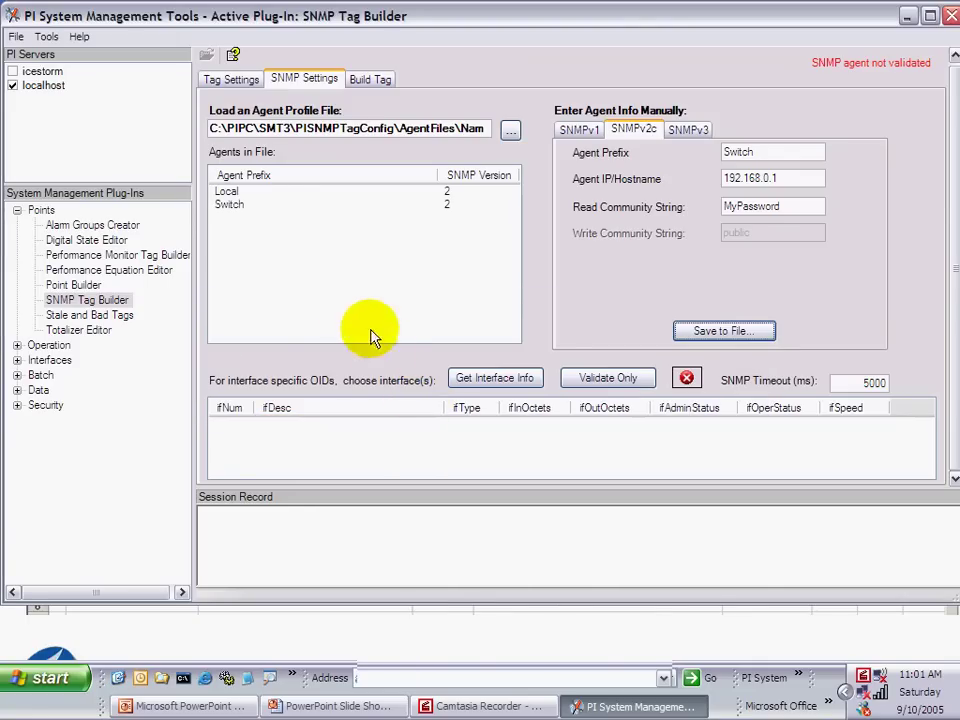
pyautogui.click(231, 193)
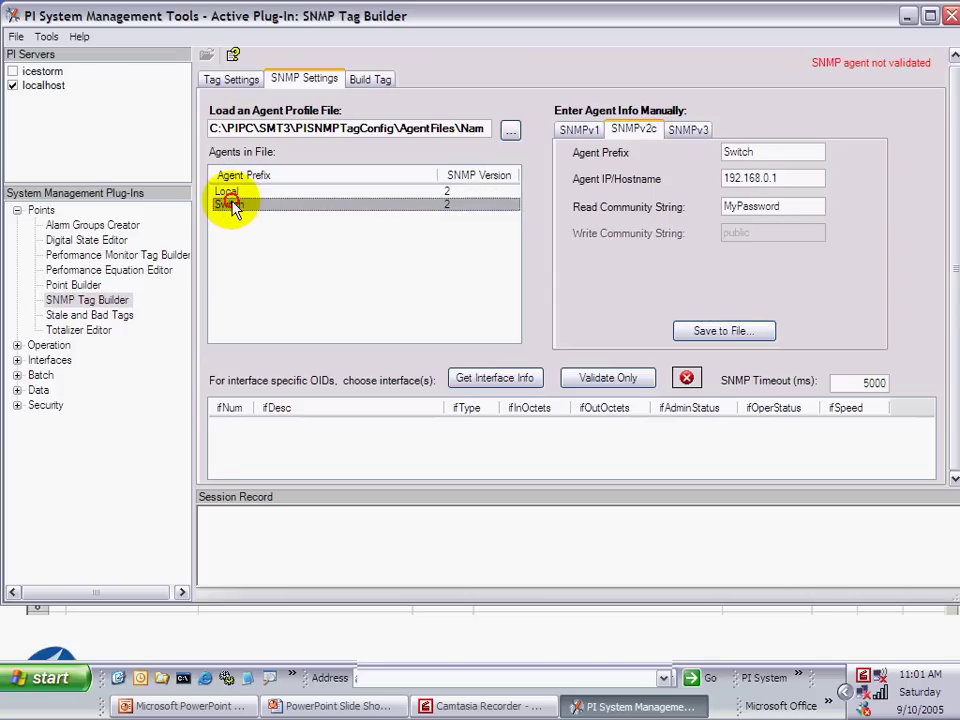
pyautogui.click(229, 192)
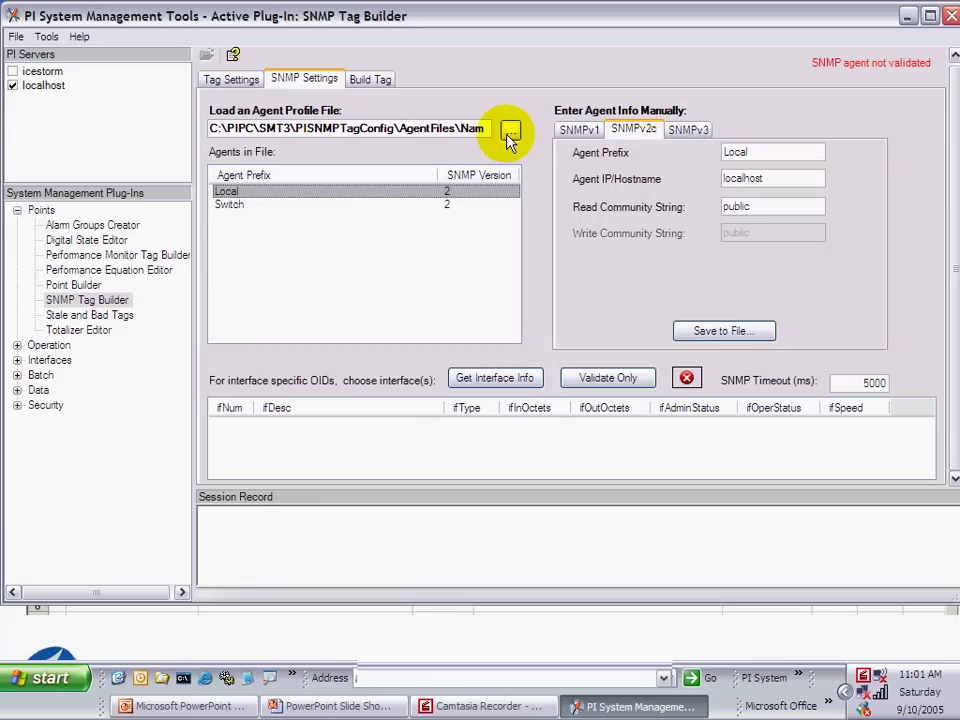
# Validate the Local agent and confirm its five reported interfaces
pyautogui.click(620, 385)
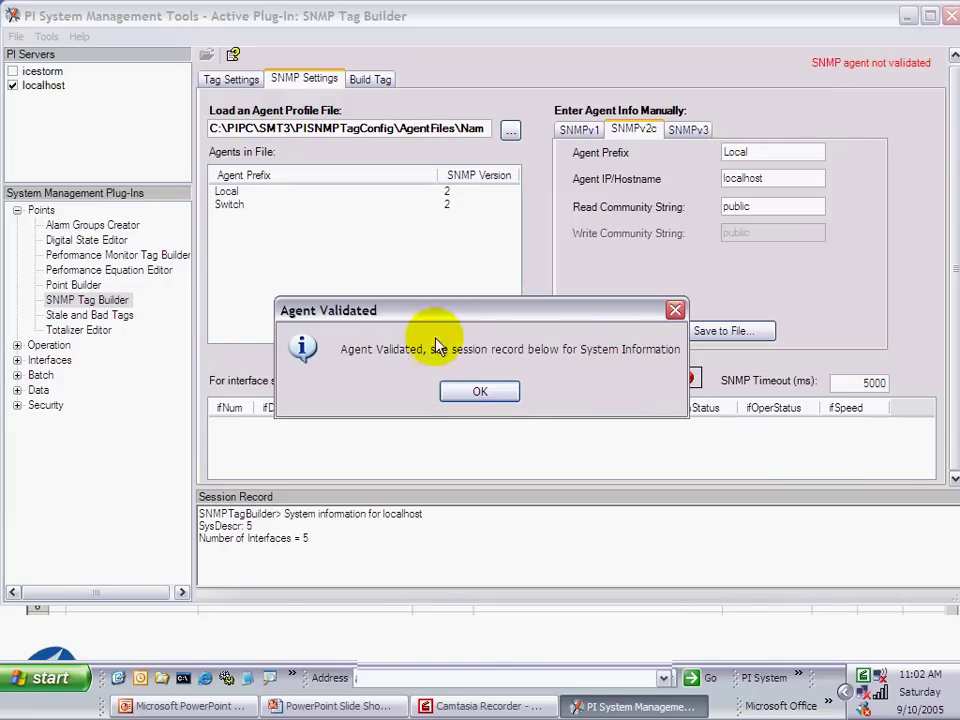
pyautogui.click(477, 389)
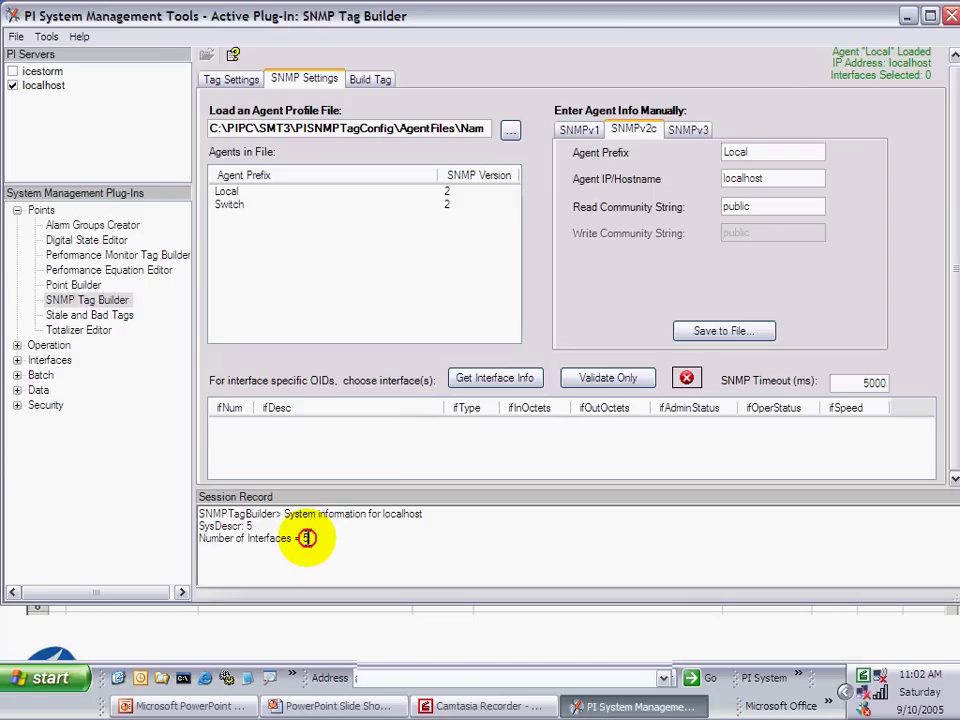
pyautogui.moveTo(294, 538); pyautogui.dragTo(315, 540)
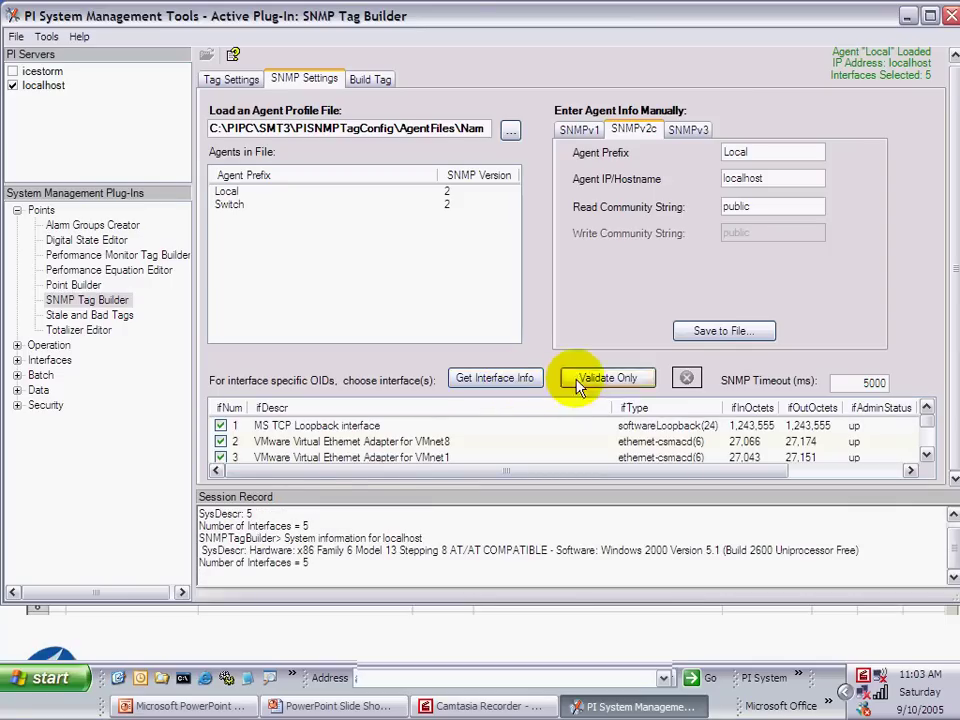
# Review the interface rows, selecting MS TCP Loopback and VMnet8, then go to Build Tag
pyautogui.click(927, 456)
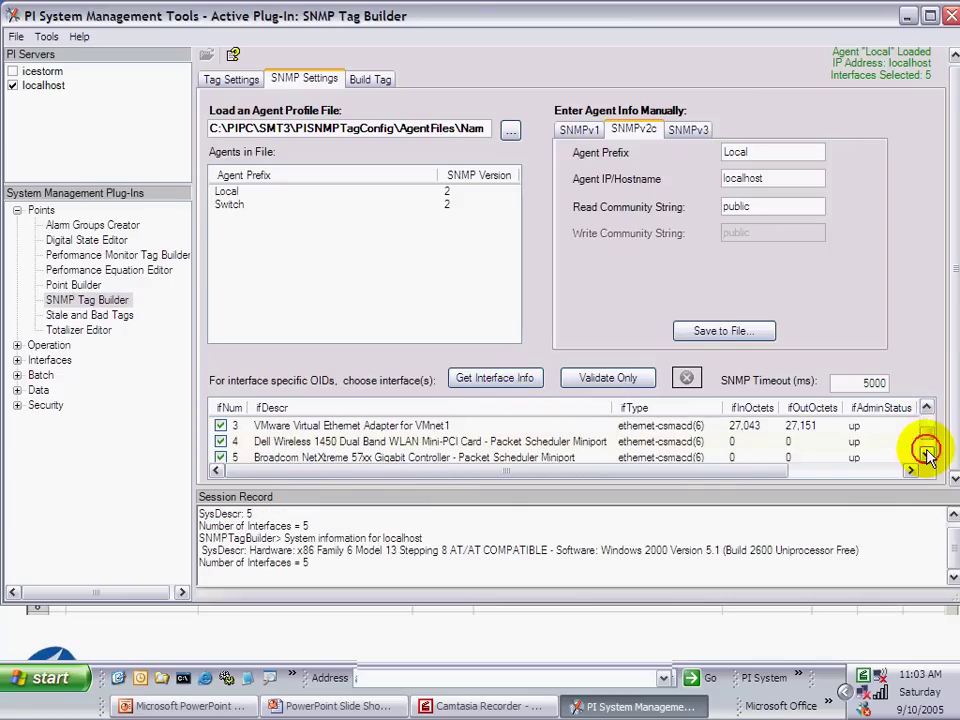
pyautogui.click(927, 408)
pyautogui.click(742, 427)
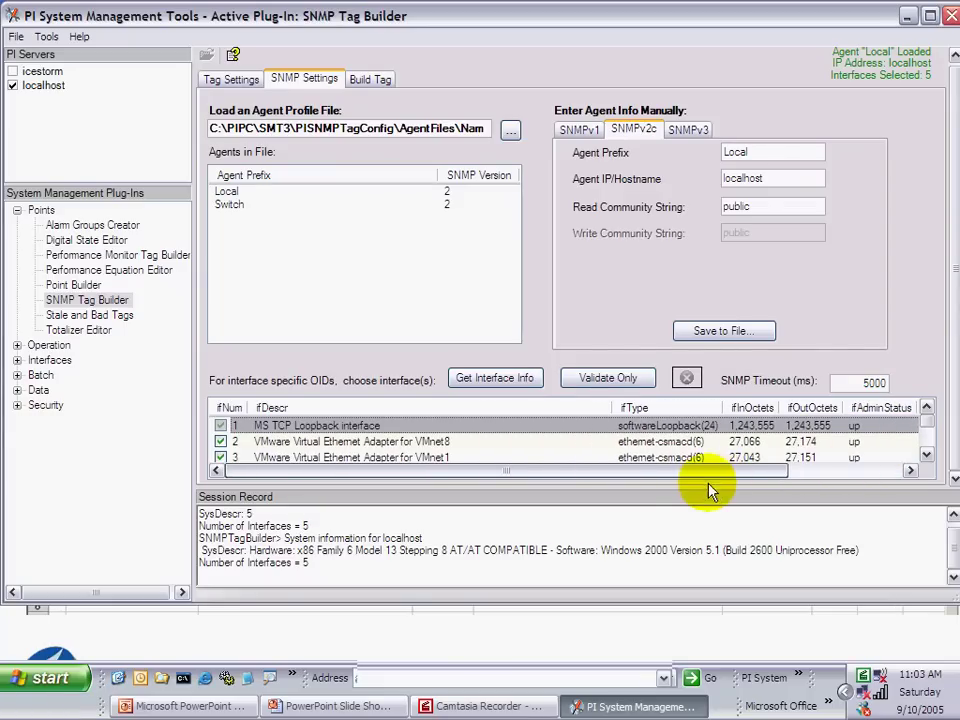
pyautogui.click(381, 441)
pyautogui.scroll(-1, 381, 441)
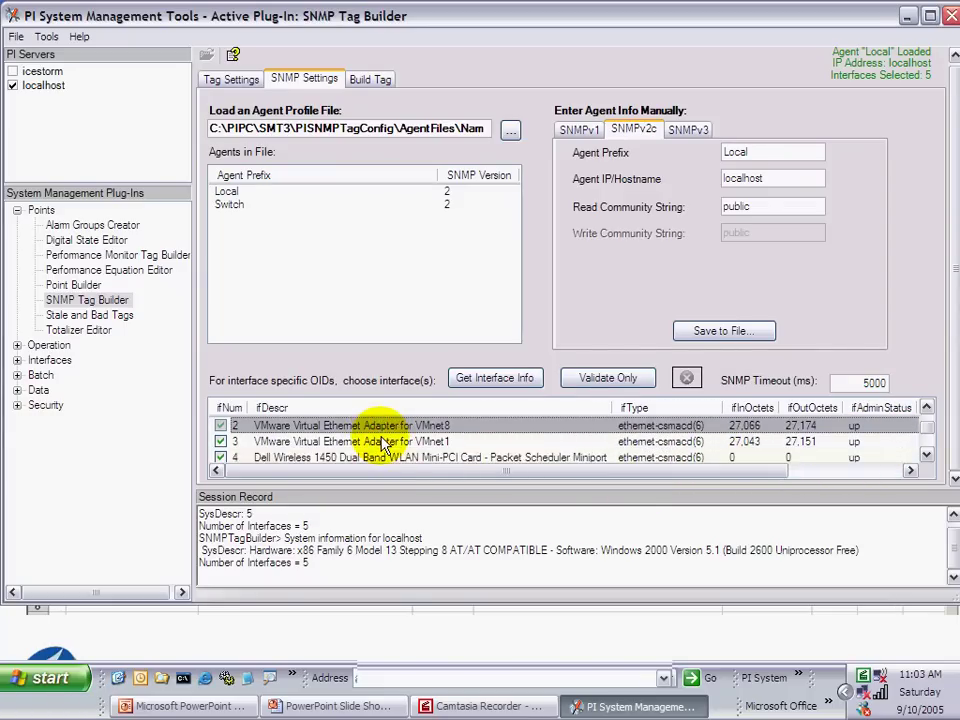
pyautogui.scroll(-1, 381, 441)
pyautogui.scroll(-1, 381, 441)
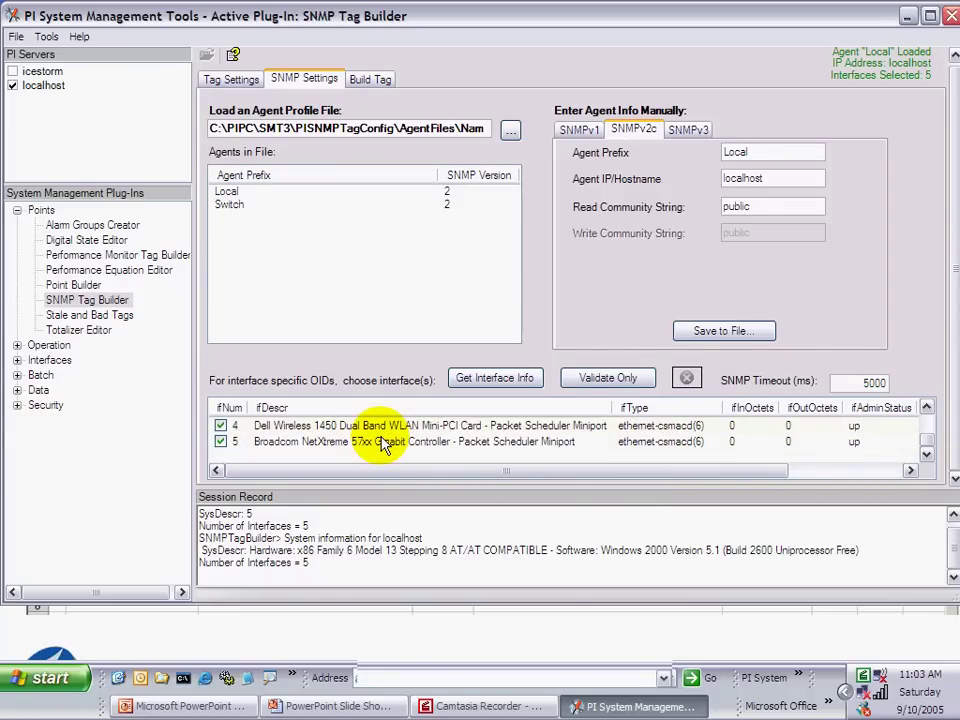
pyautogui.click(360, 85)
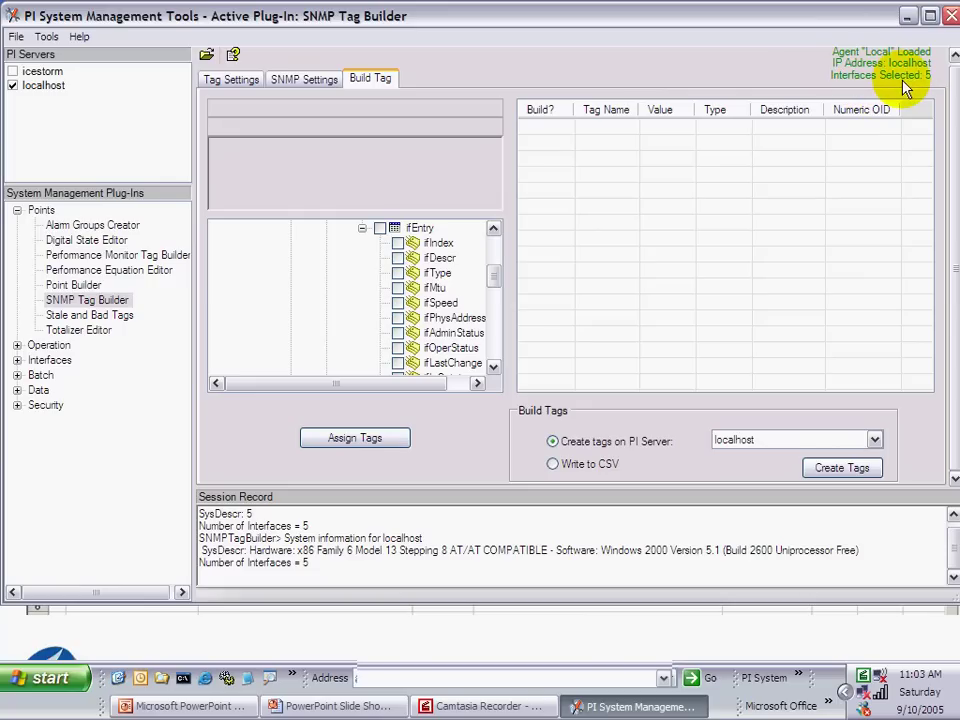
# Walk the MIB tree iso > org > dod > mgmt > mib-2 > interfaces down to ifDescr
pyautogui.click(490, 276)
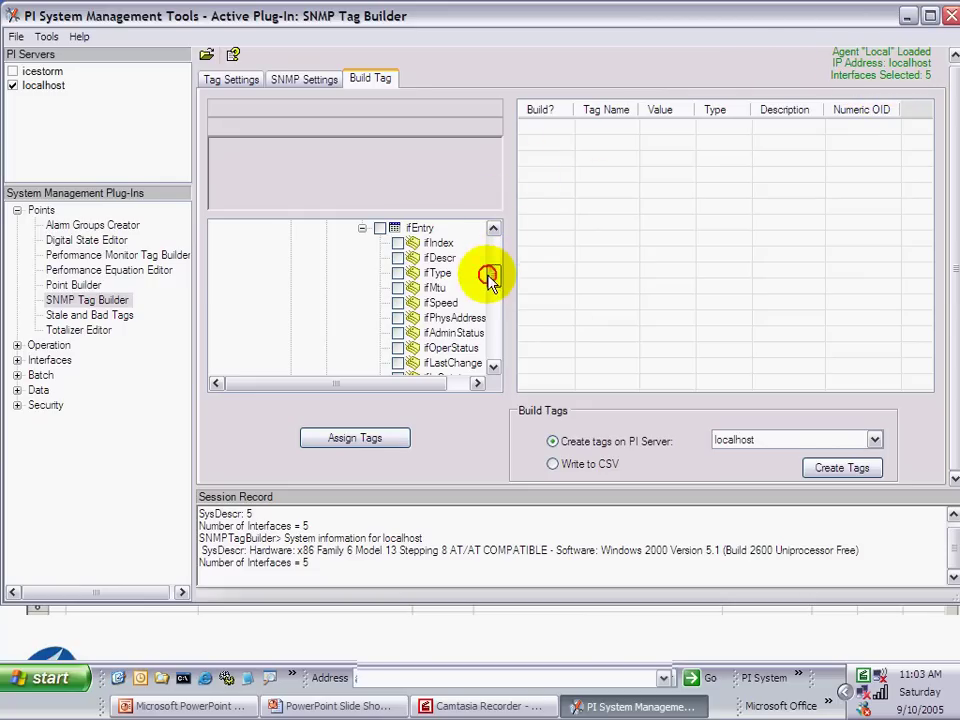
pyautogui.moveTo(490, 276); pyautogui.dragTo(491, 259)
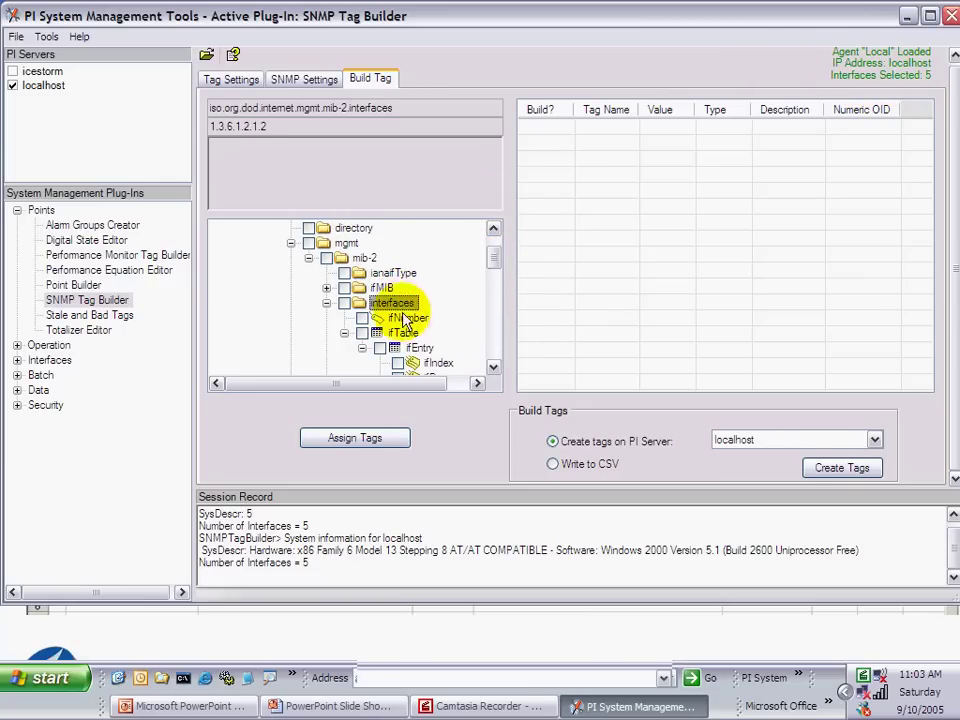
pyautogui.click(405, 333)
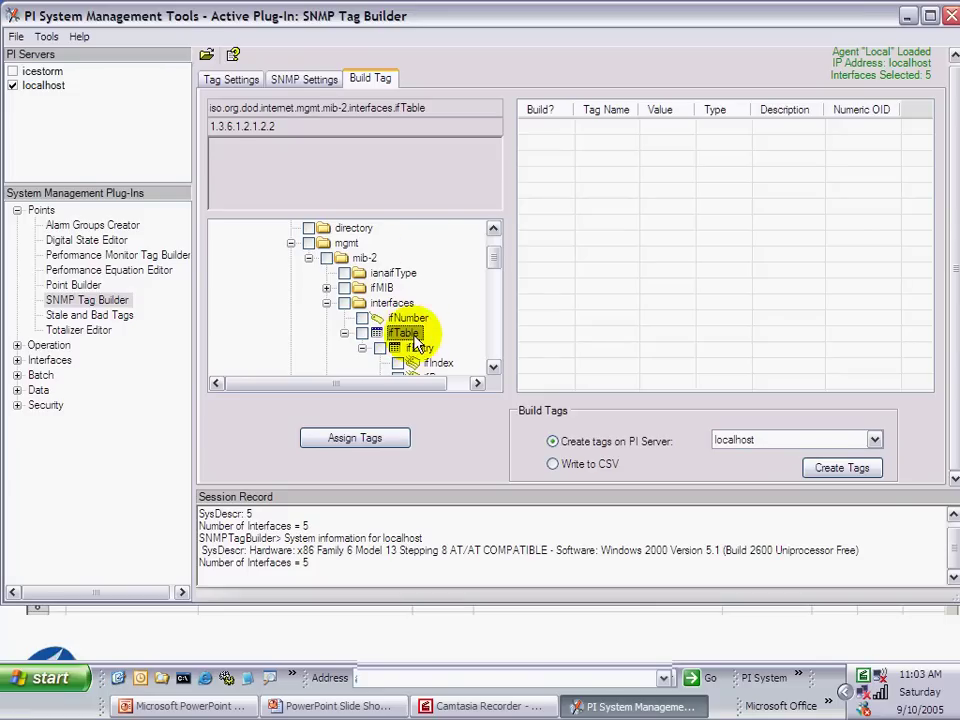
pyautogui.click(494, 242)
pyautogui.click(265, 230)
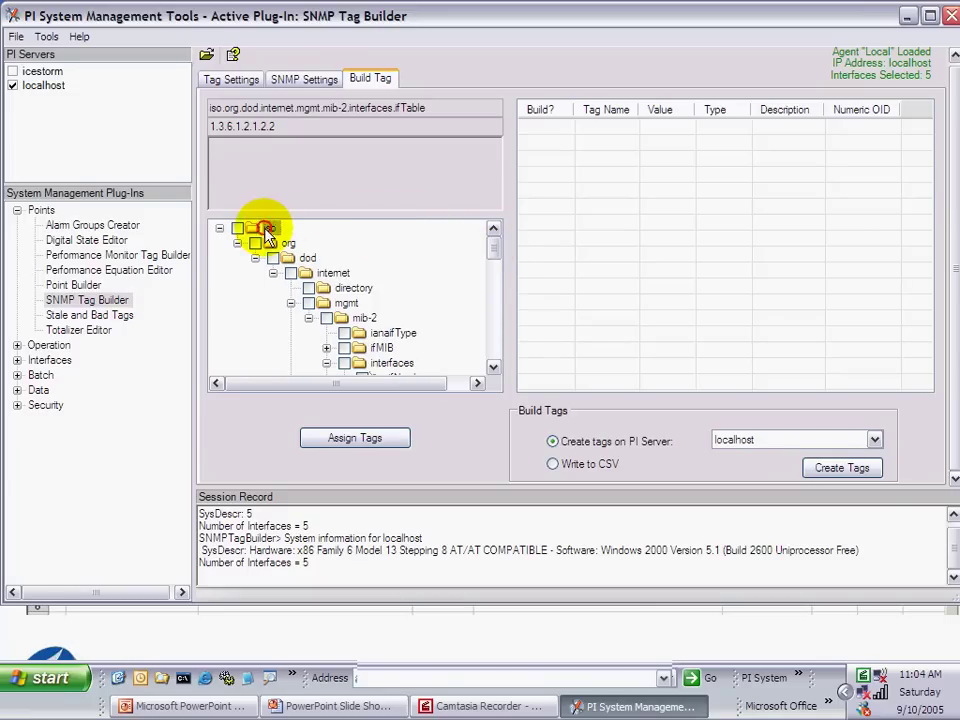
pyautogui.click(288, 243)
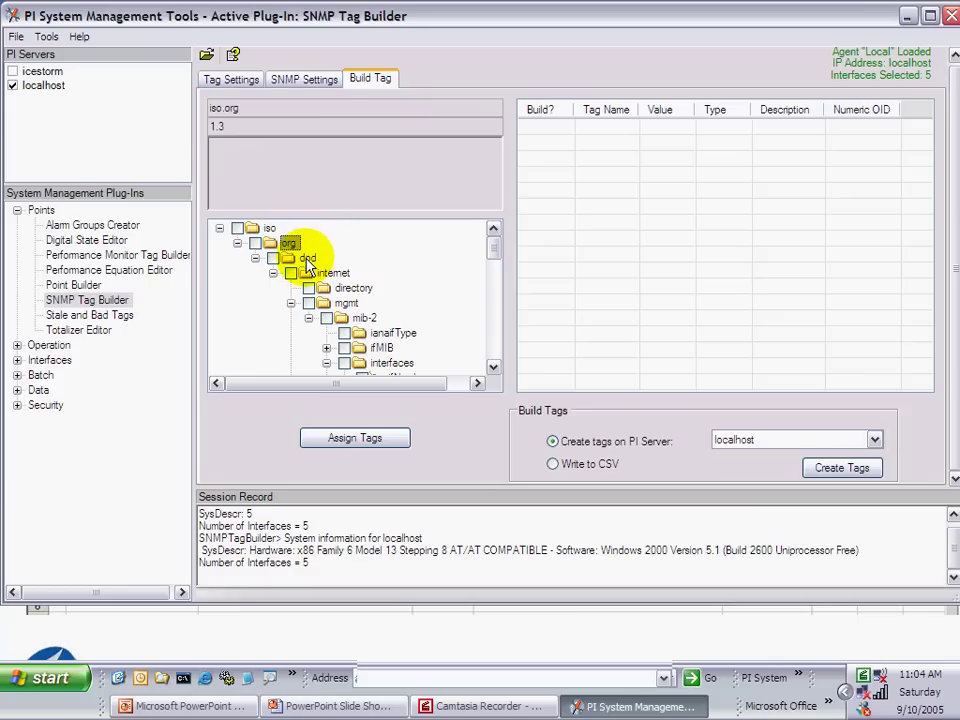
pyautogui.click(307, 260)
pyautogui.click(348, 304)
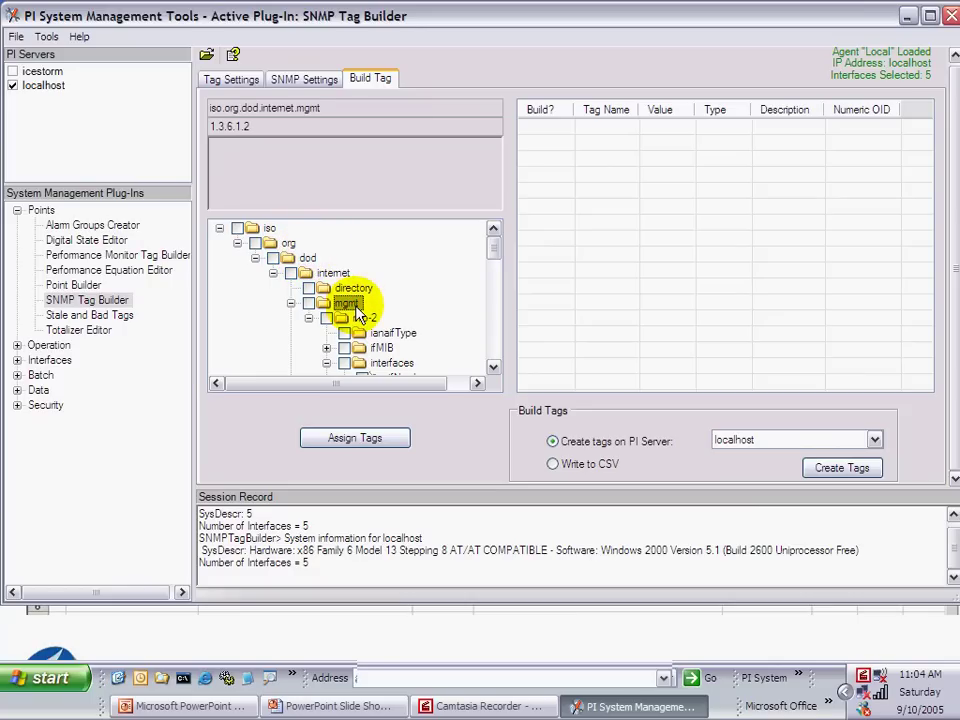
pyautogui.click(365, 318)
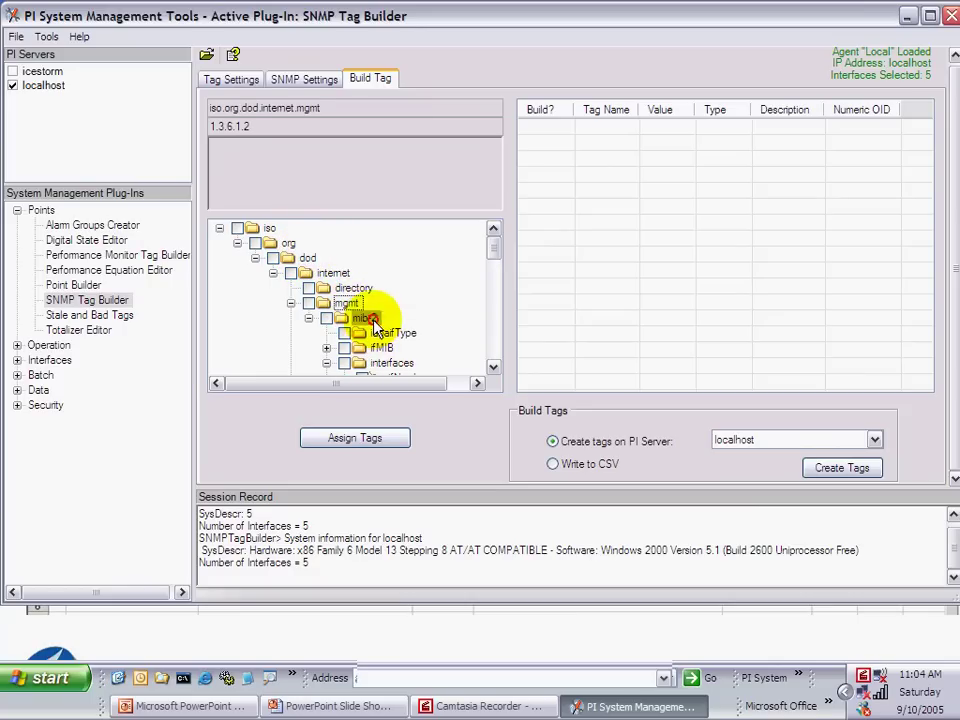
pyautogui.click(391, 363)
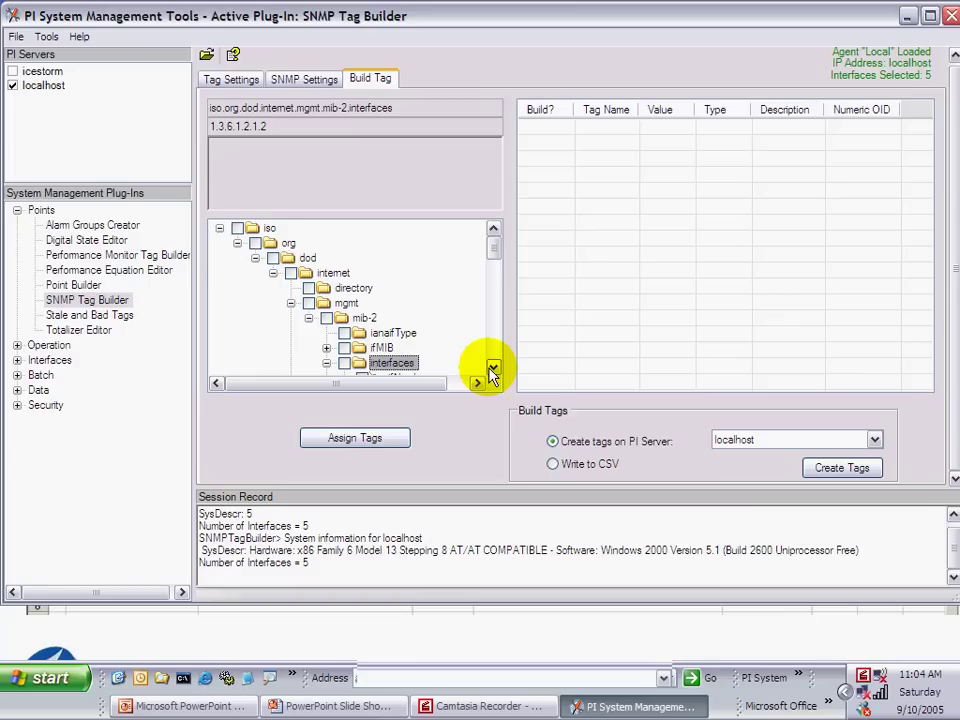
pyautogui.doubleClick(492, 367)
pyautogui.click(492, 367)
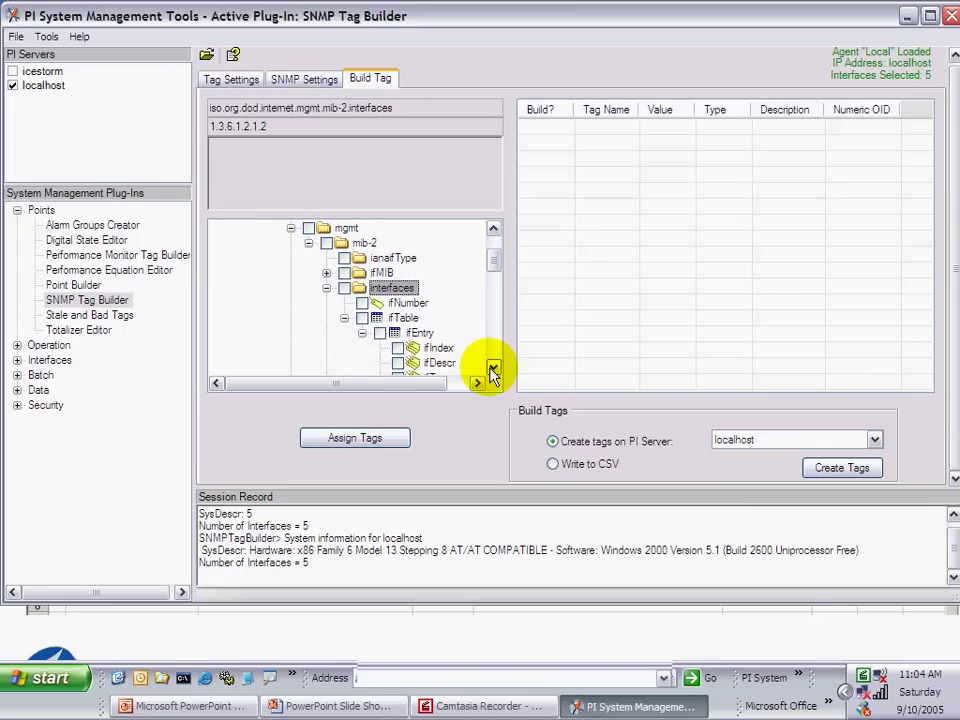
pyautogui.click(437, 362)
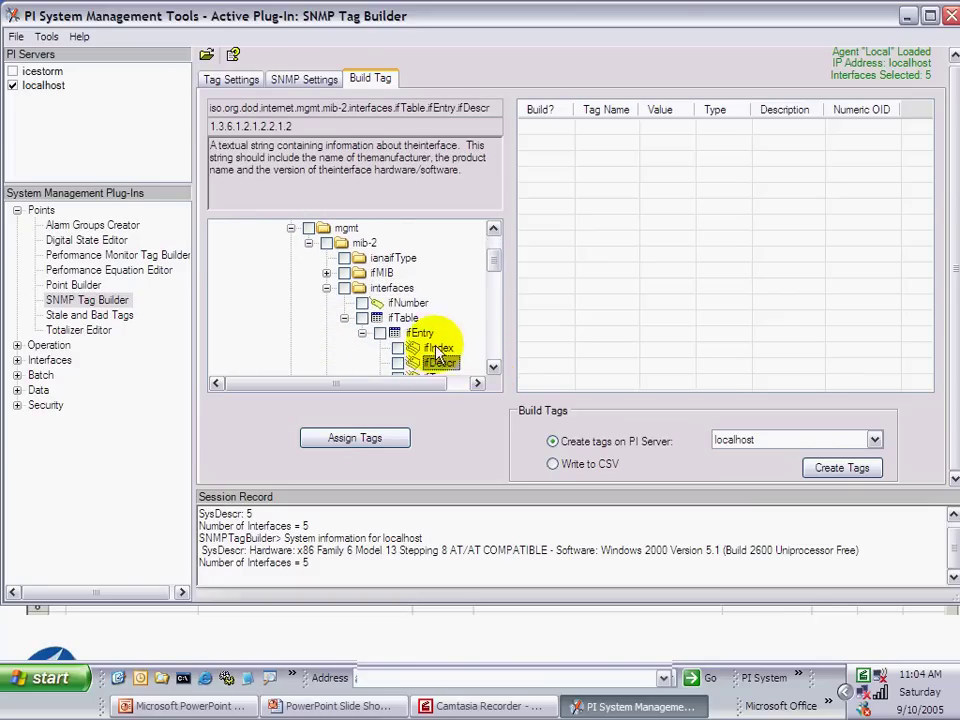
# Highlight ifDescr's OID 1.3.6.1.2.1.2.2.1.2 and its full name path
pyautogui.doubleClick(270, 127)
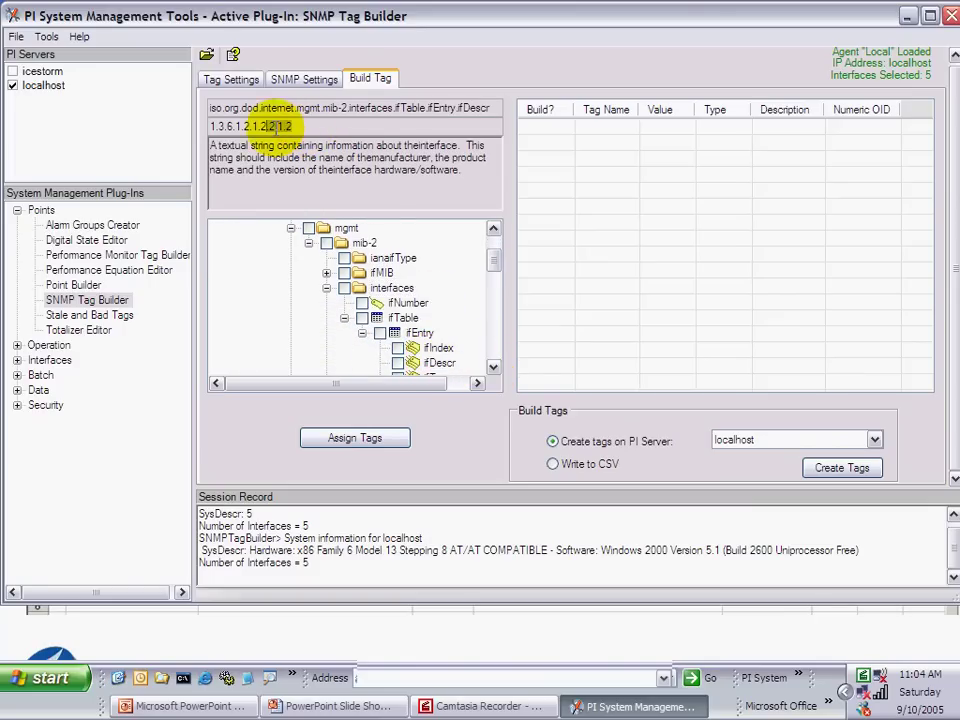
pyautogui.moveTo(277, 127); pyautogui.dragTo(195, 124)
pyautogui.click(210, 128)
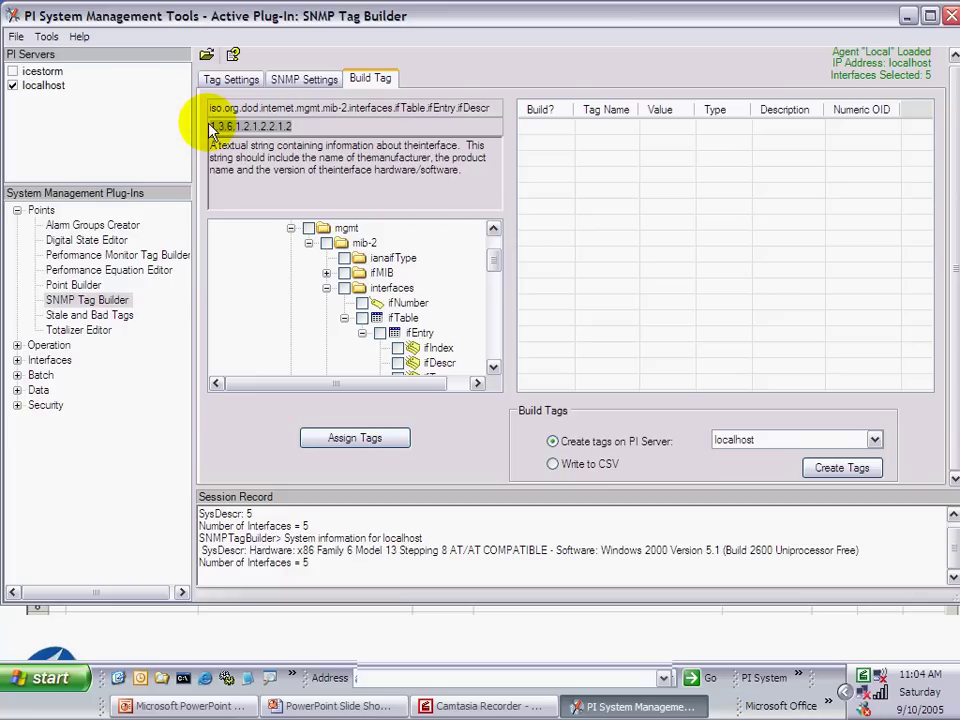
pyautogui.hotkey('shift', 'End')
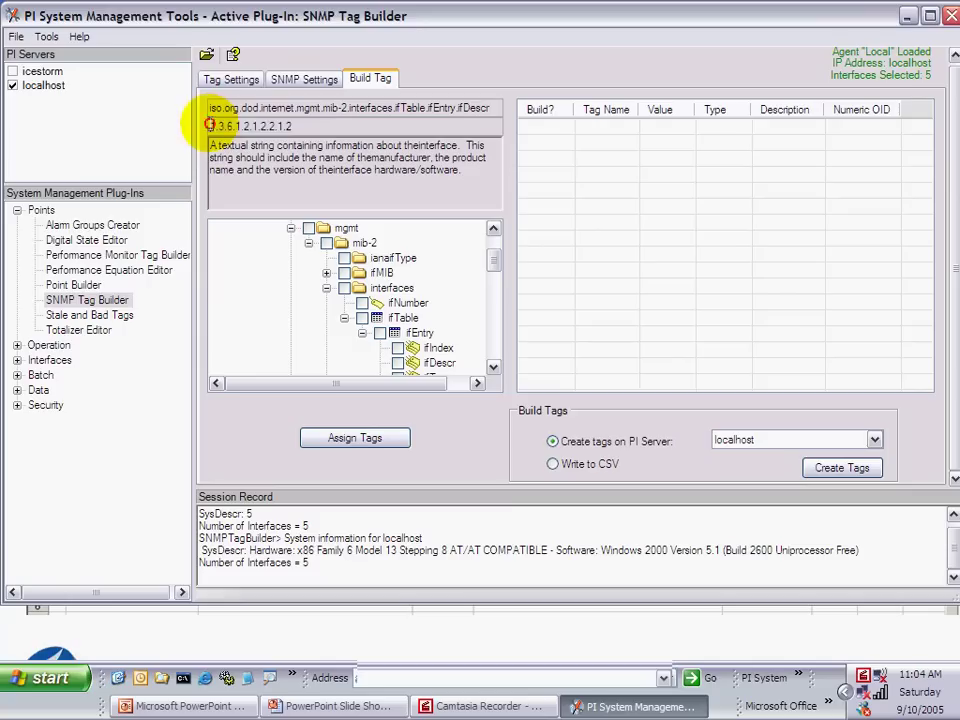
pyautogui.moveTo(211, 107); pyautogui.dragTo(498, 107)
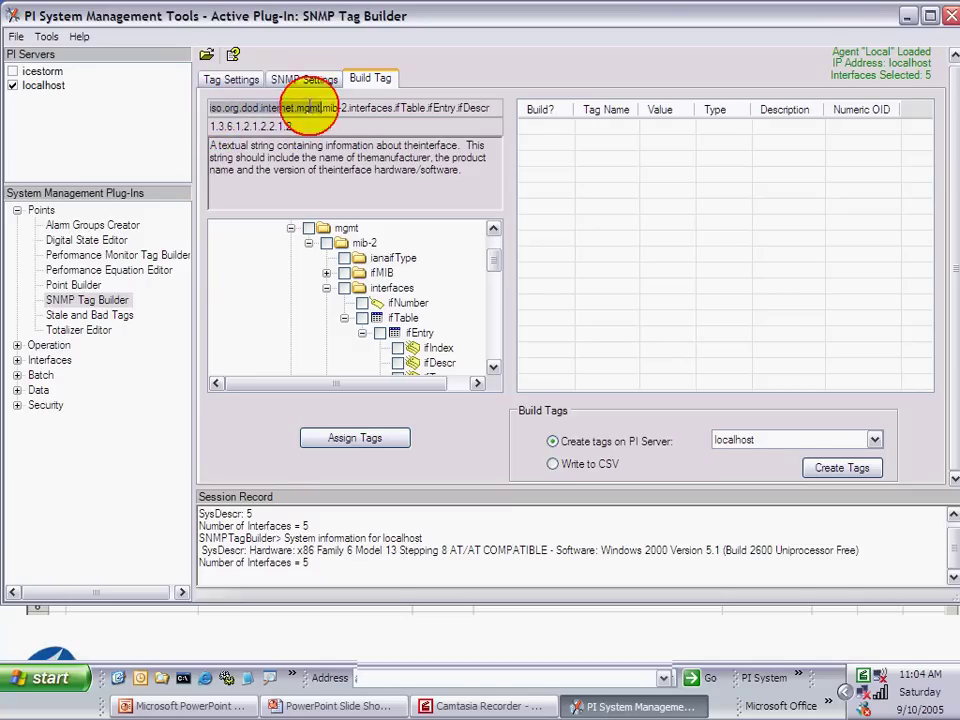
pyautogui.moveTo(493, 260); pyautogui.dragTo(493, 242)
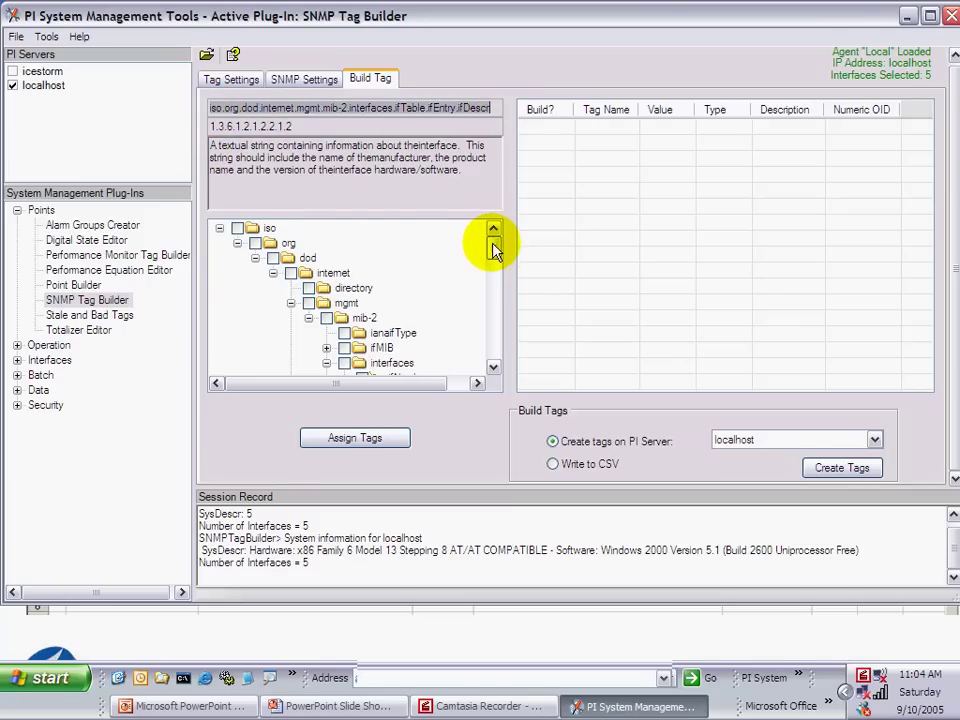
# Collapse the interfaces, mib-2 and mgmt branches and select private (OID 1.3.6.1.4)
pyautogui.click(326, 363)
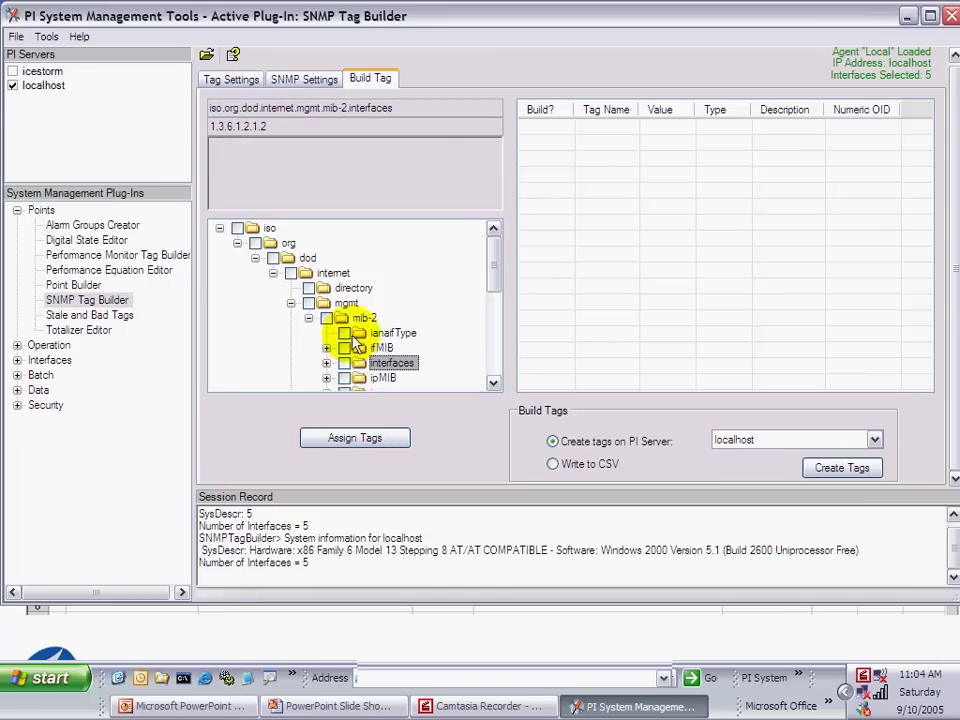
pyautogui.moveTo(483, 258)
pyautogui.mouseDown()
pyautogui.moveTo(480, 343)
pyautogui.moveTo(492, 236)
pyautogui.mouseUp()
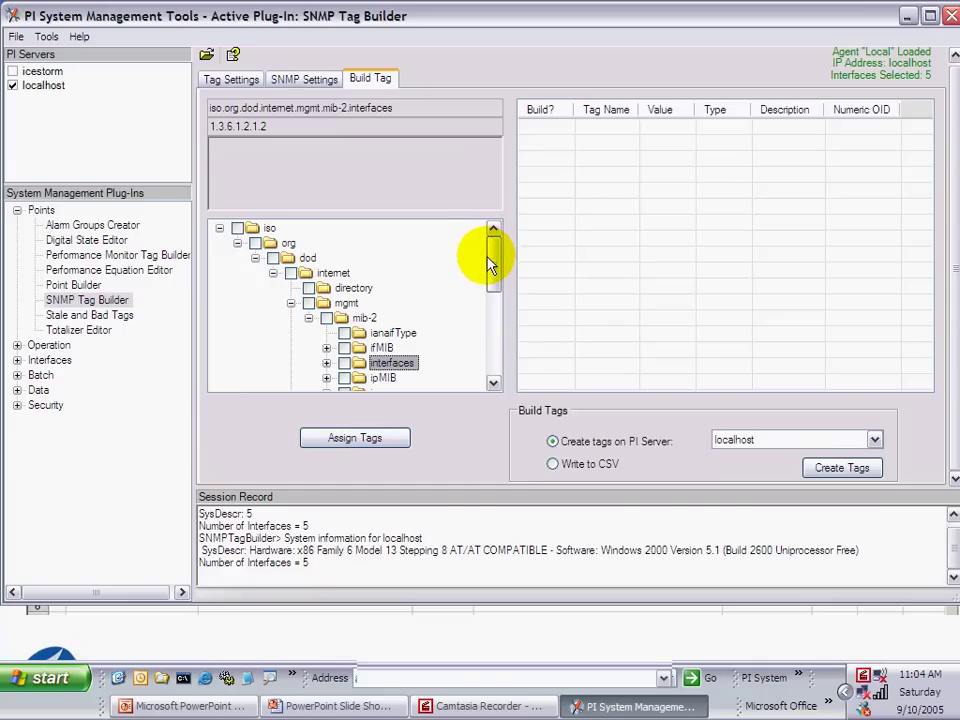
pyautogui.click(308, 318)
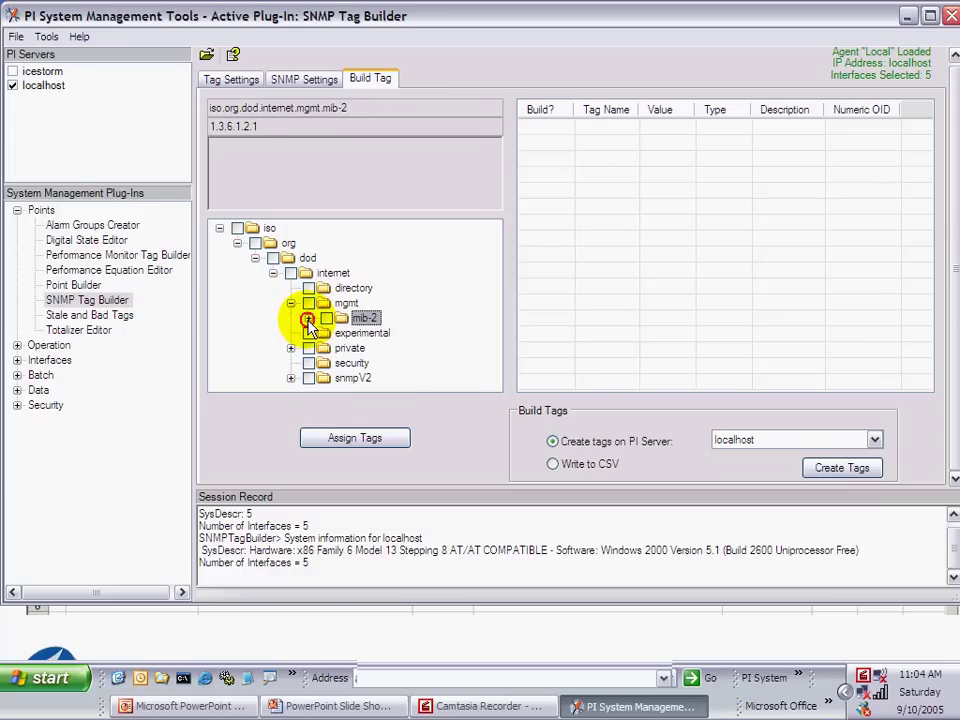
pyautogui.click(290, 303)
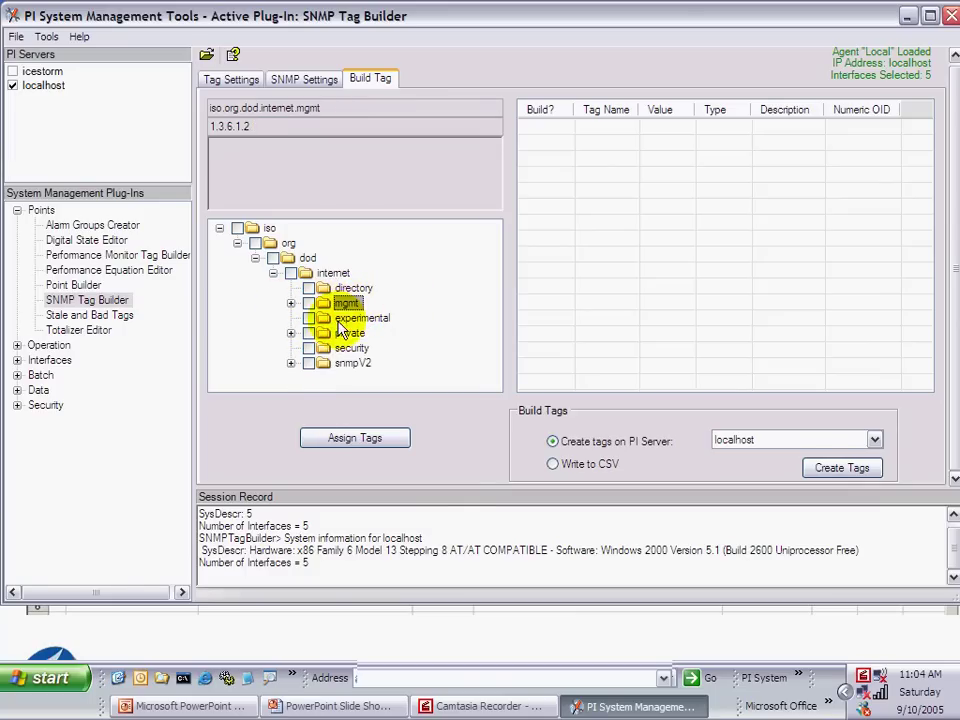
pyautogui.click(345, 333)
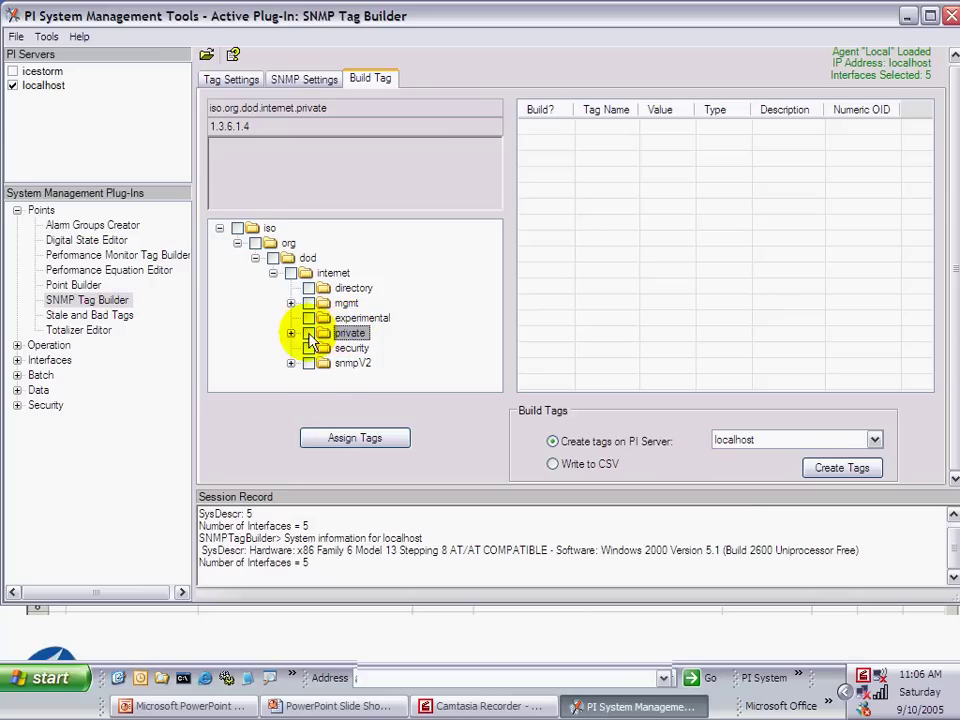
# Expand private and enterprises to reveal blueCoat and cisco, ending on enterprises (OID 1.3.6.1.4.1)
pyautogui.click(290, 333)
pyautogui.click(376, 348)
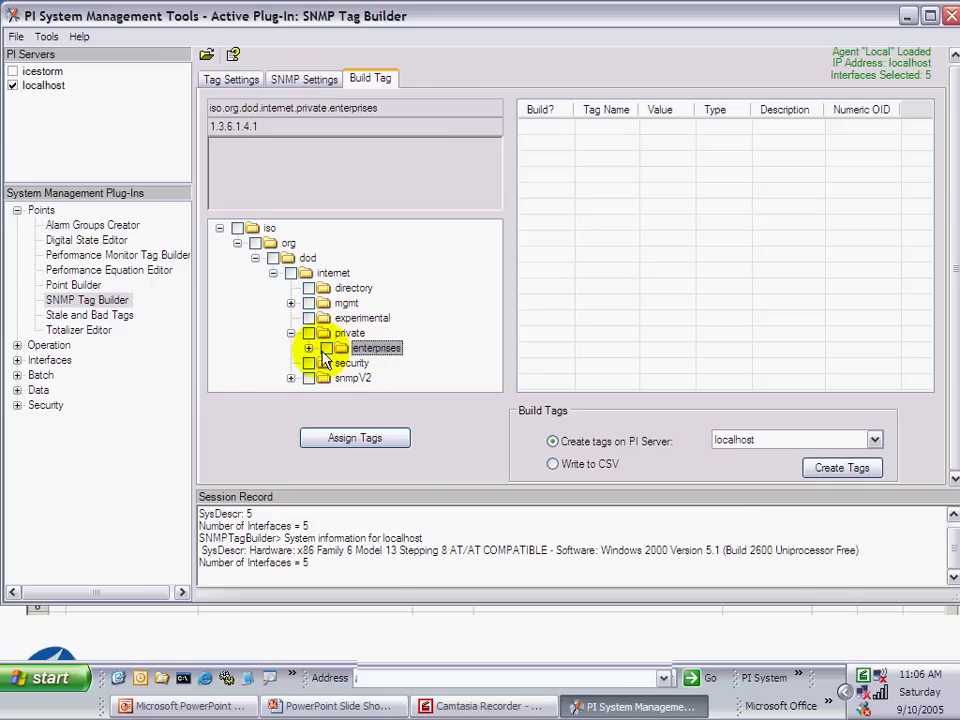
pyautogui.click(308, 349)
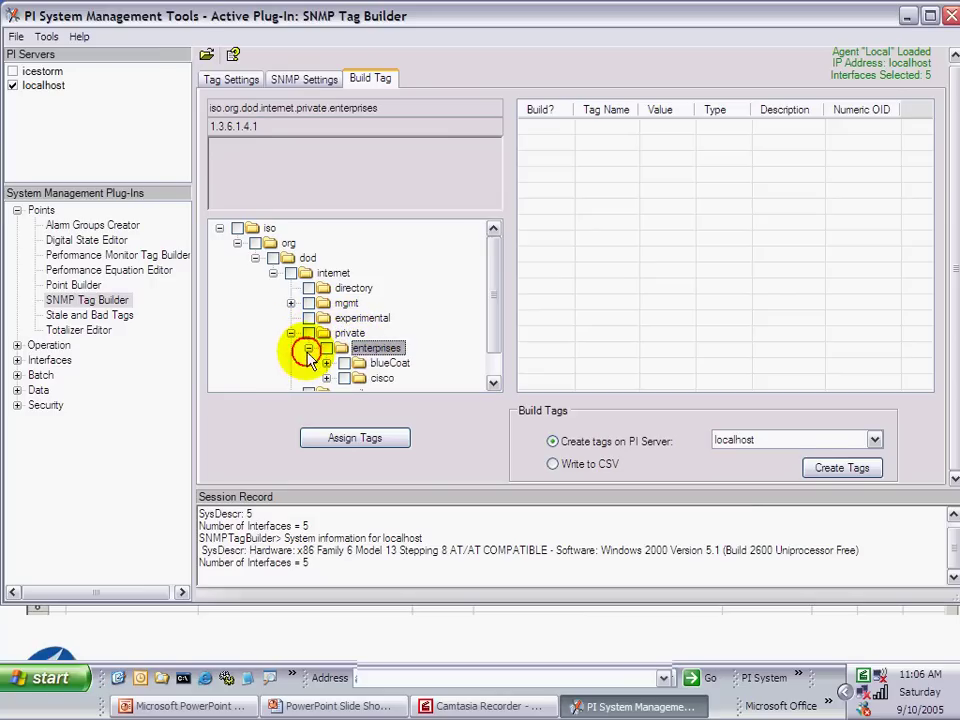
pyautogui.click(384, 379)
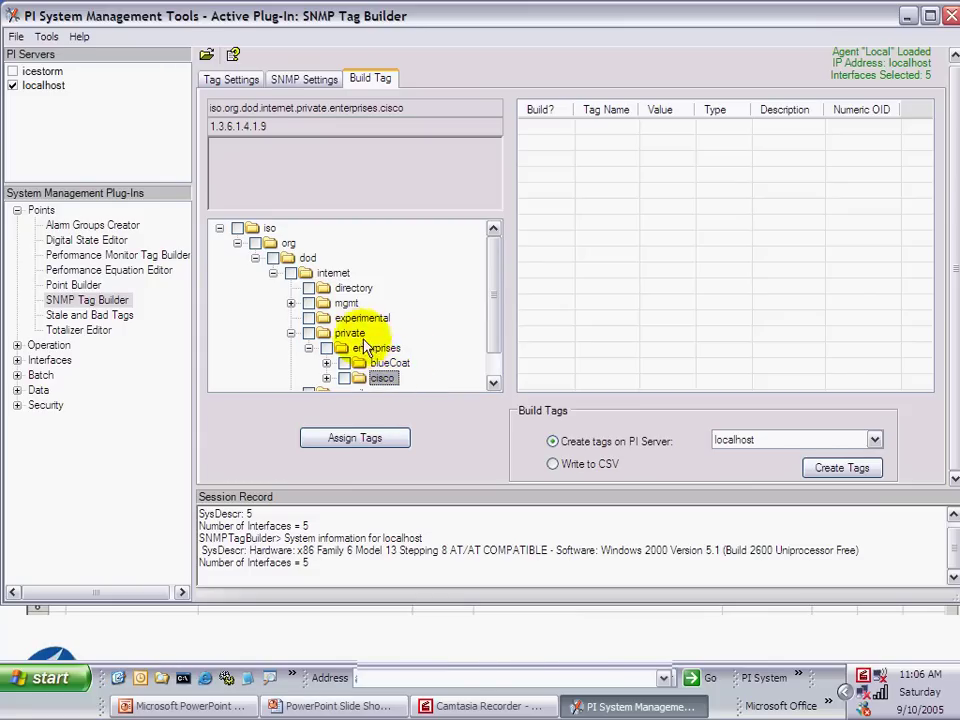
pyautogui.click(352, 333)
pyautogui.click(376, 348)
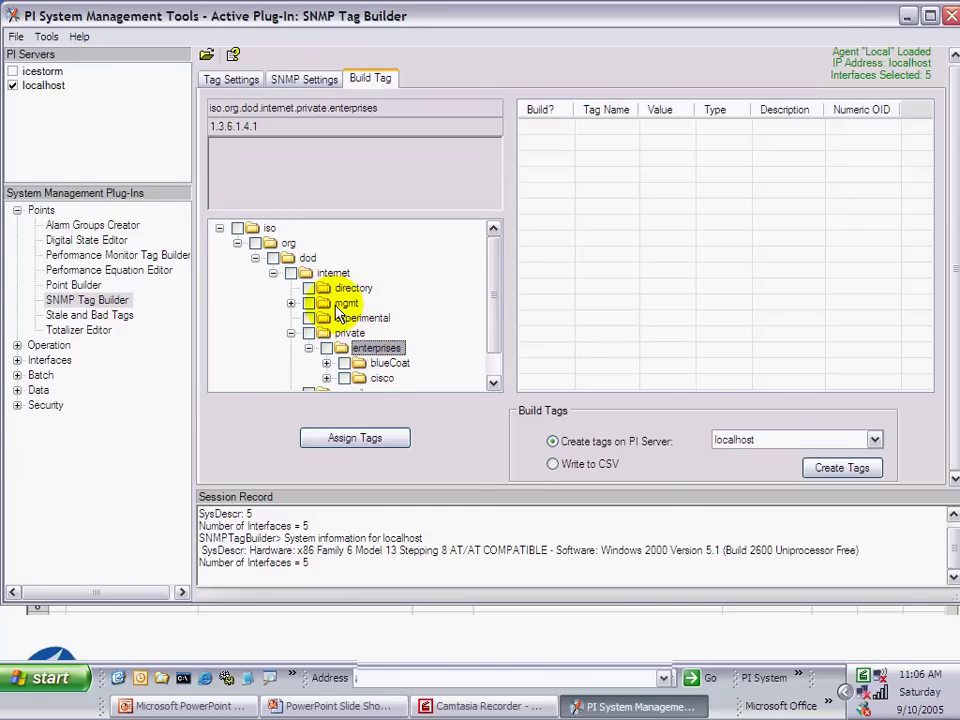
# Expand mgmt to show mib-2 and compare its OID with enterprises (1.3.6.1.4.1)
pyautogui.click(345, 303)
pyautogui.click(290, 303)
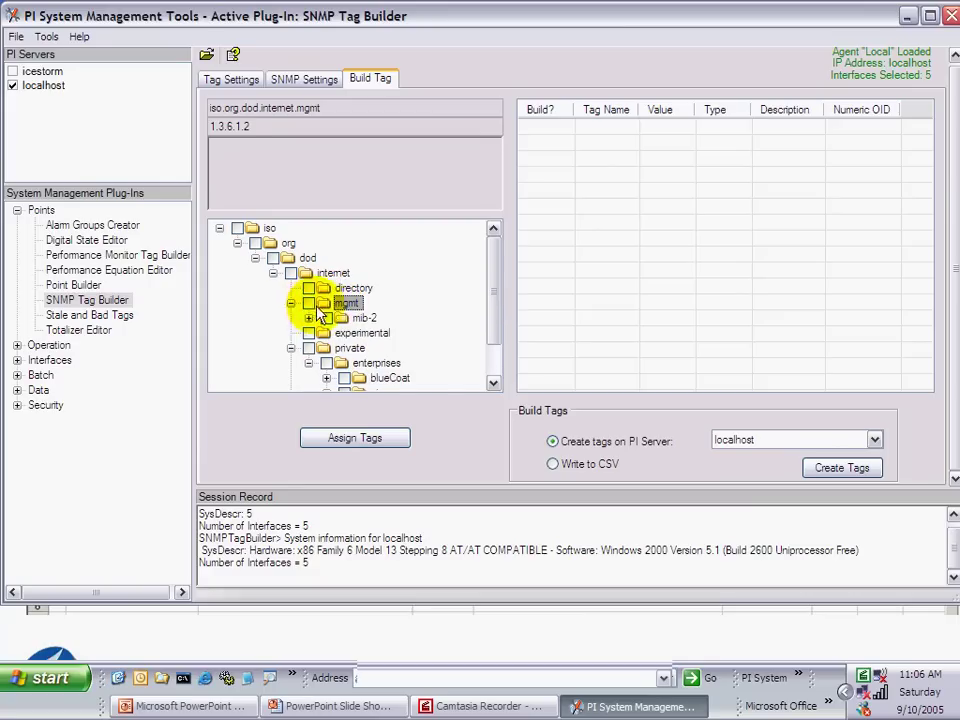
pyautogui.click(363, 318)
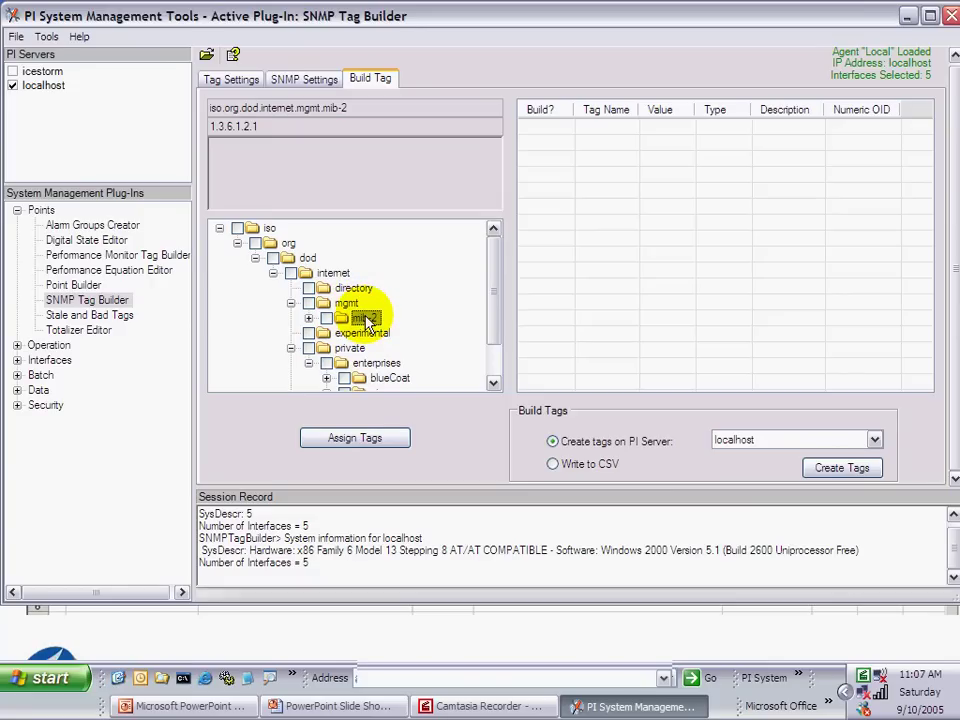
pyautogui.moveTo(494, 306); pyautogui.dragTo(497, 336)
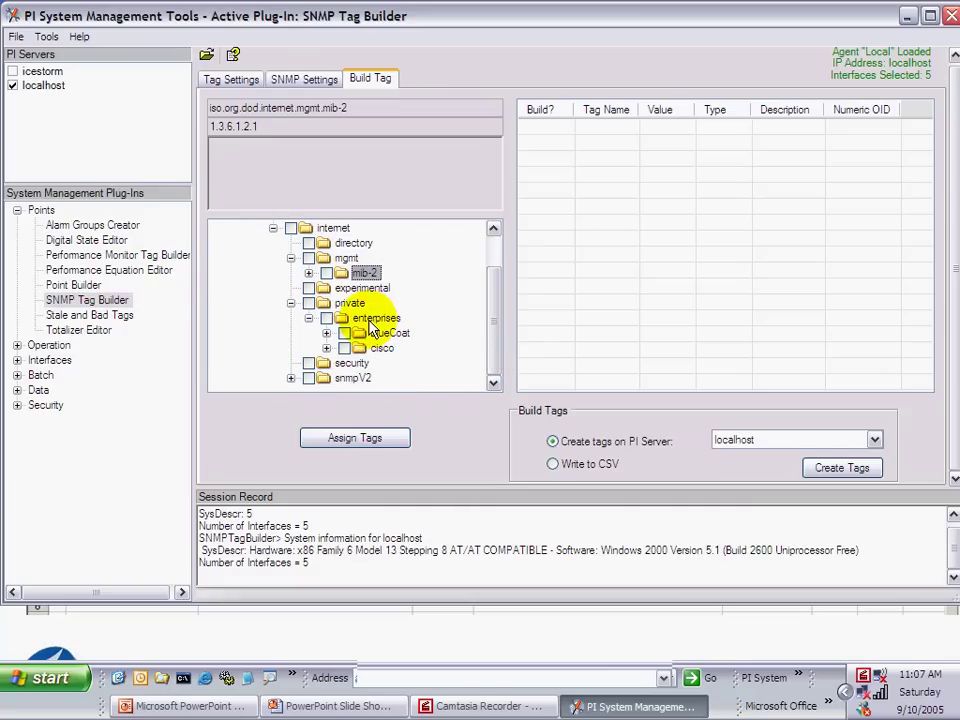
pyautogui.click(348, 303)
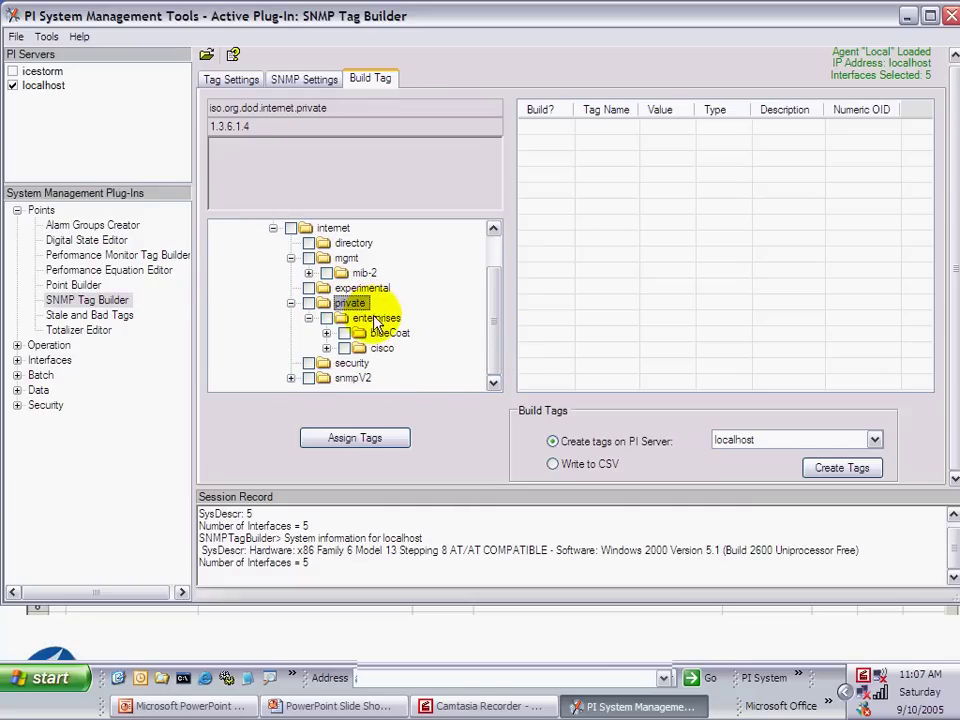
pyautogui.click(374, 319)
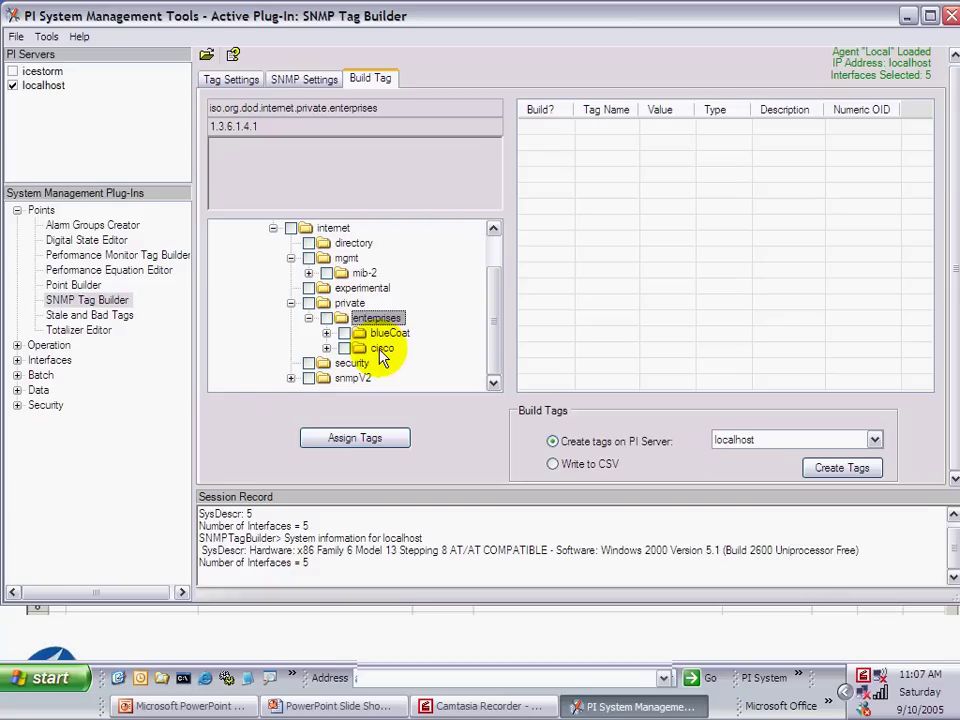
pyautogui.click(360, 273)
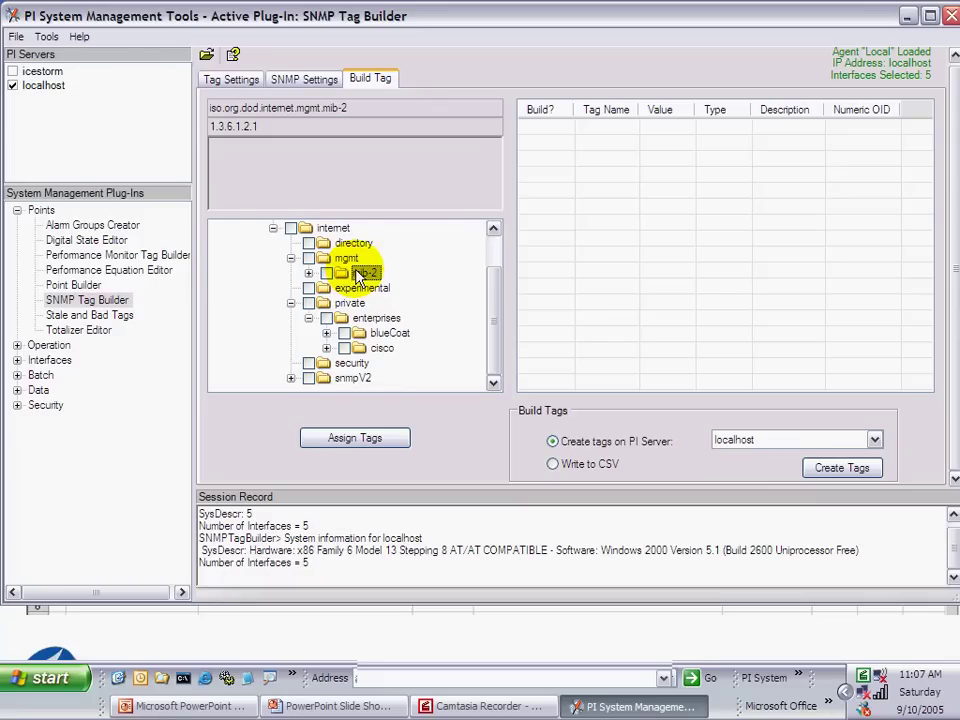
pyautogui.click(376, 318)
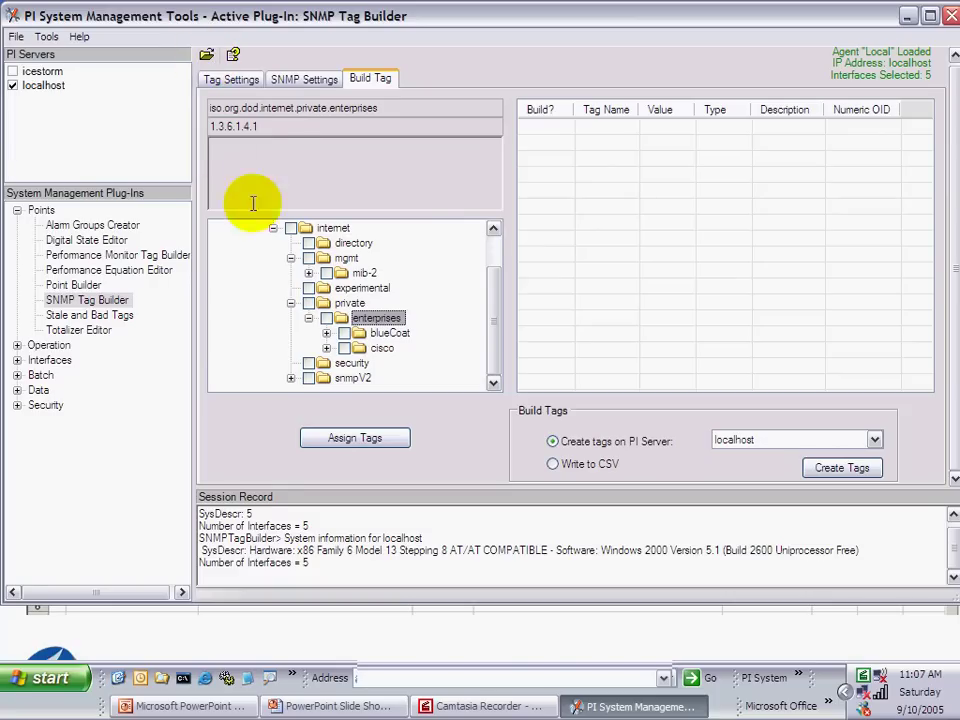
# Expand mib-2 down to ifTable and assign ifDescr tags for all five interfaces
pyautogui.click(308, 273)
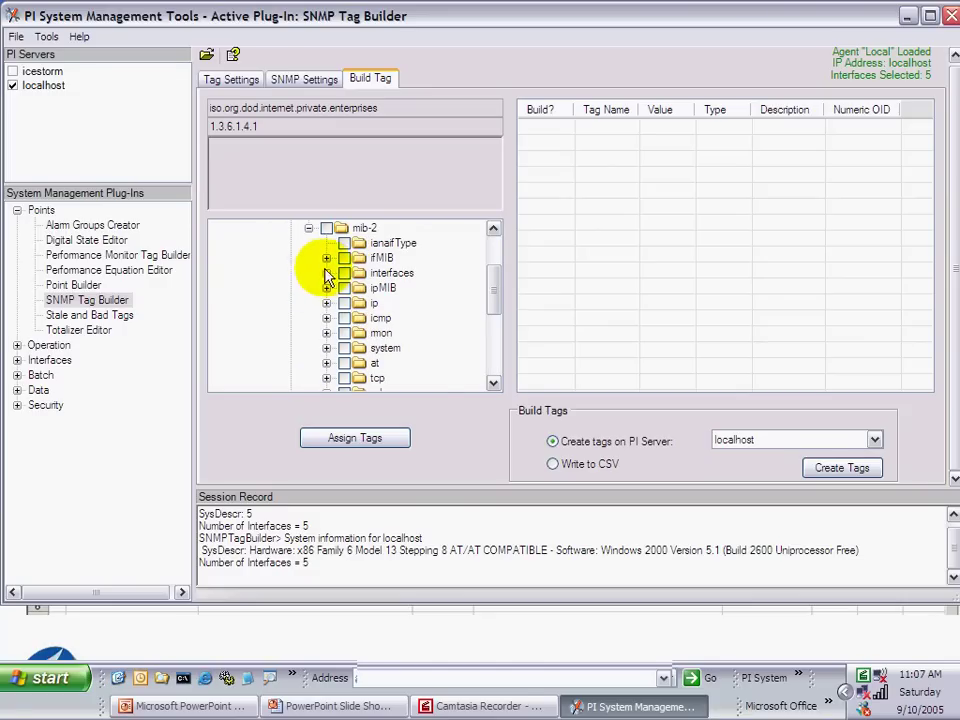
pyautogui.click(328, 273)
pyautogui.moveTo(496, 272); pyautogui.dragTo(500, 282)
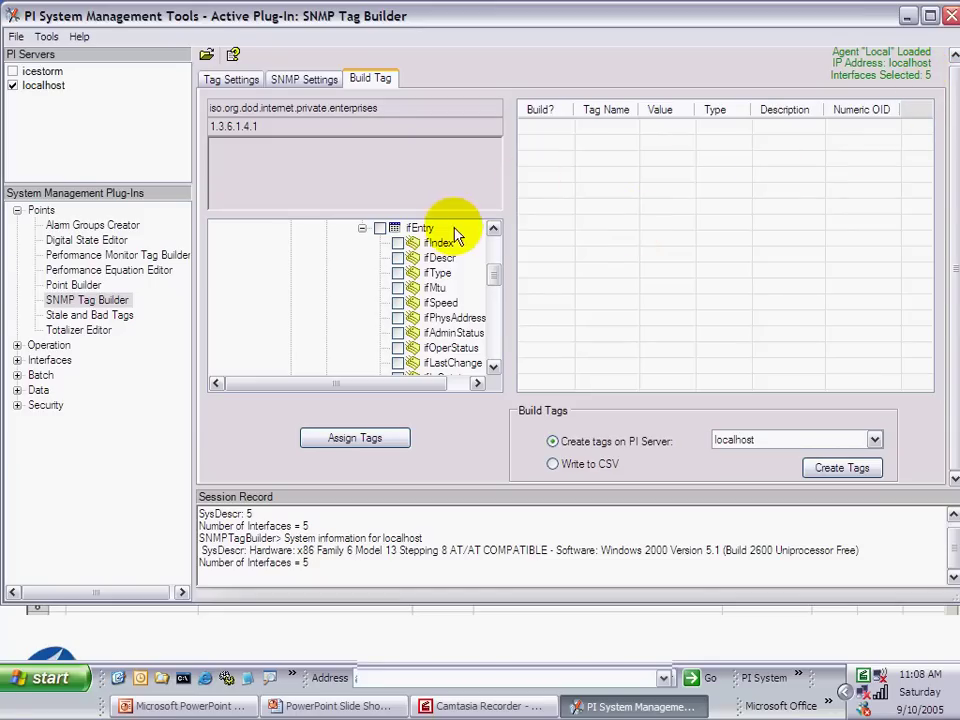
pyautogui.click(493, 228)
pyautogui.click(493, 228)
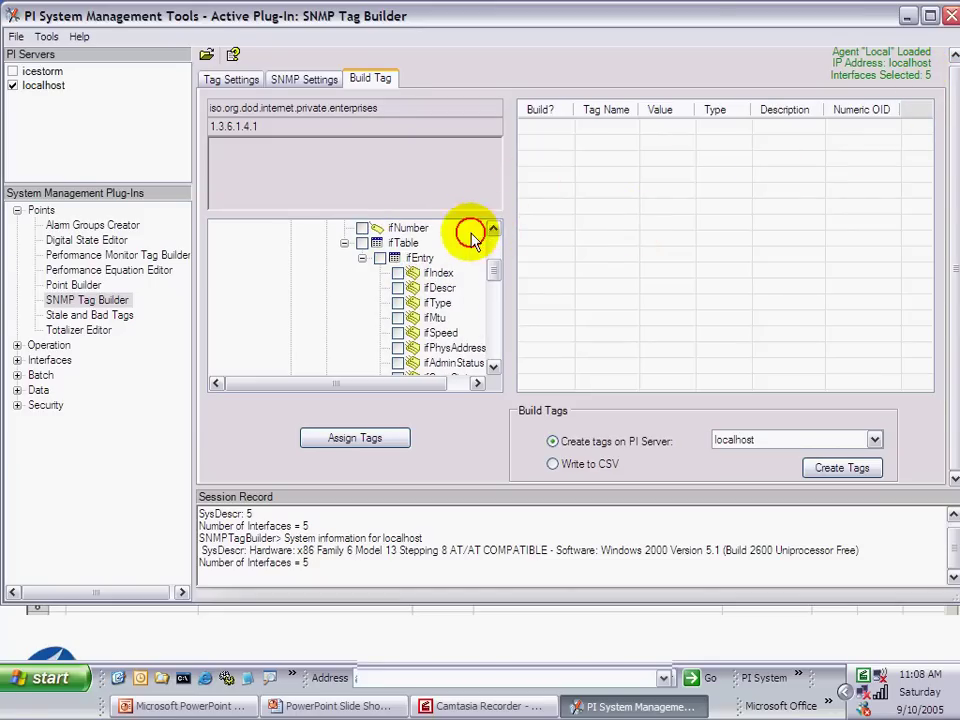
pyautogui.click(404, 243)
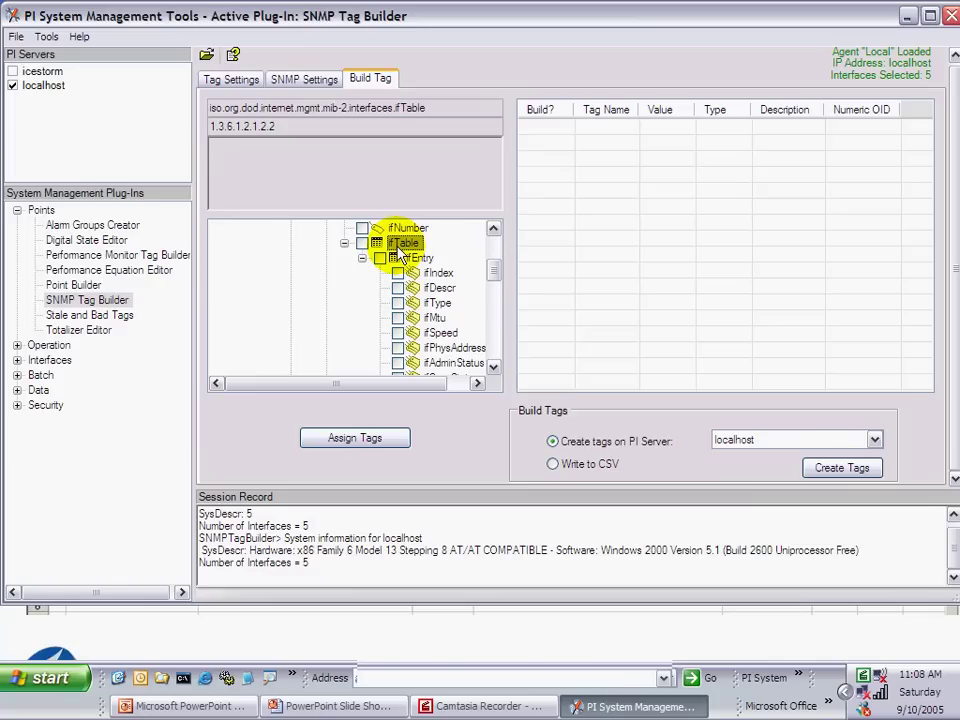
pyautogui.click(398, 288)
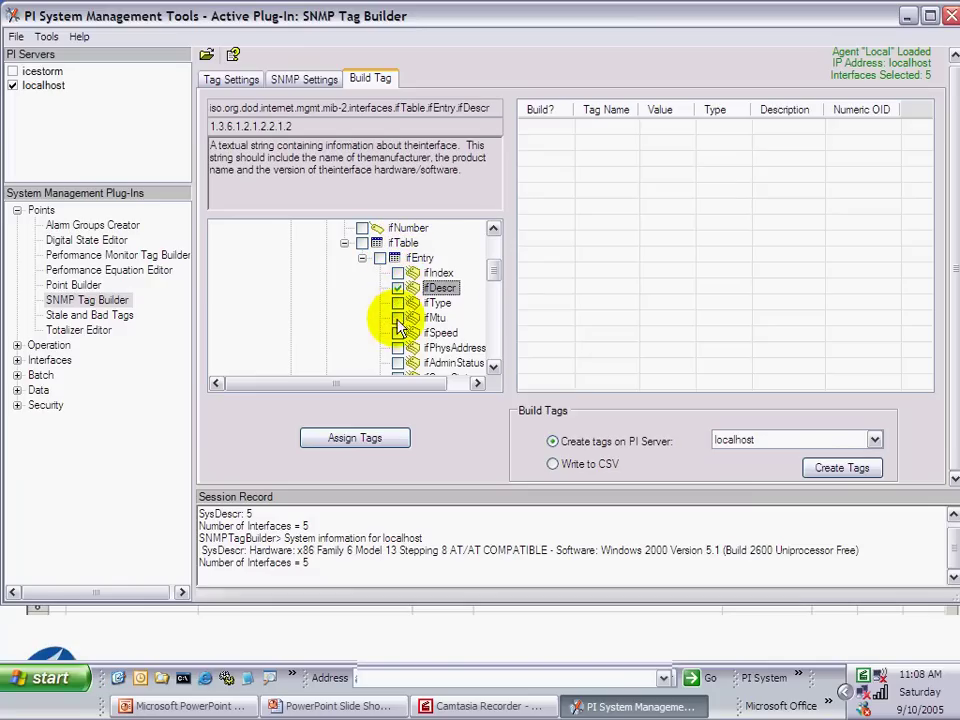
pyautogui.click(375, 441)
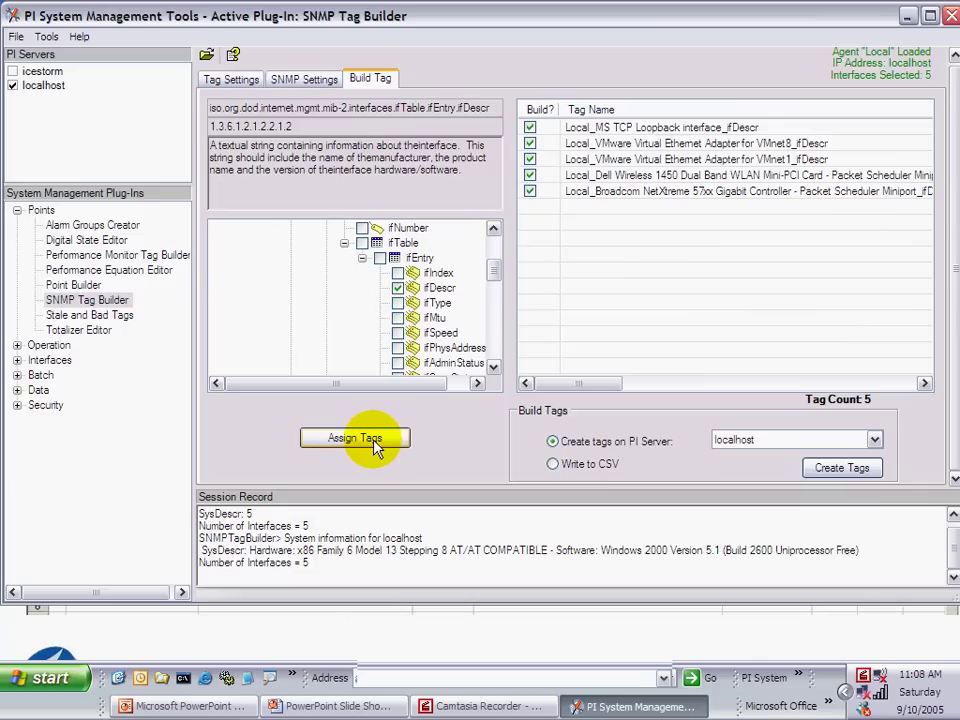
# Review the ifEntry field descriptions, then tick ifOperStatus, ifInOctets and ifOutOctets for tagging
pyautogui.click(443, 288)
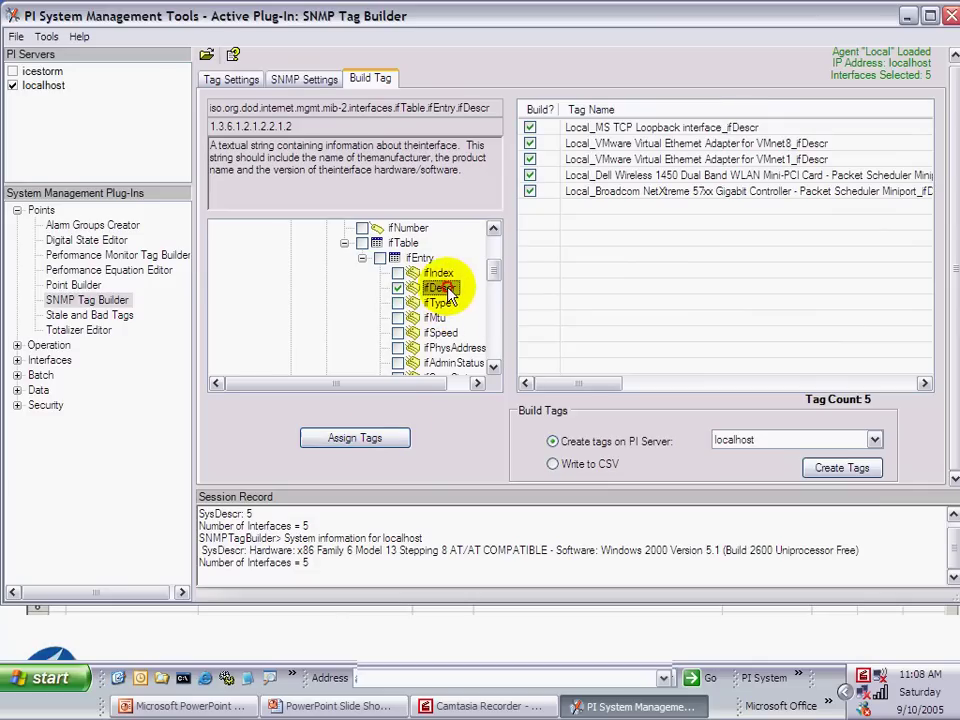
pyautogui.click(438, 305)
pyautogui.click(440, 332)
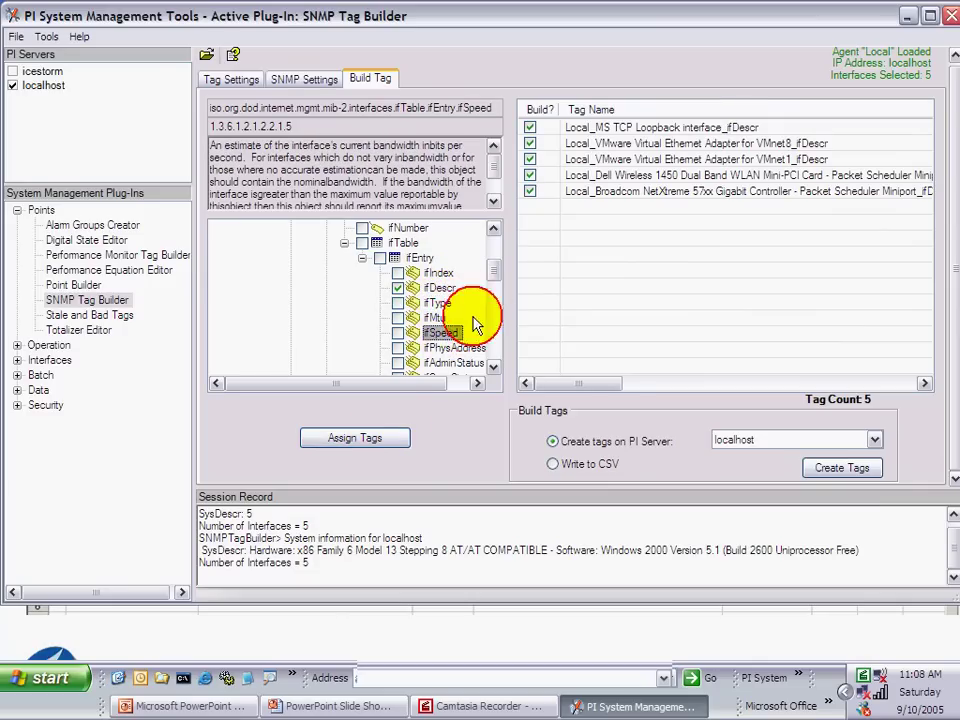
pyautogui.moveTo(496, 272); pyautogui.dragTo(500, 294)
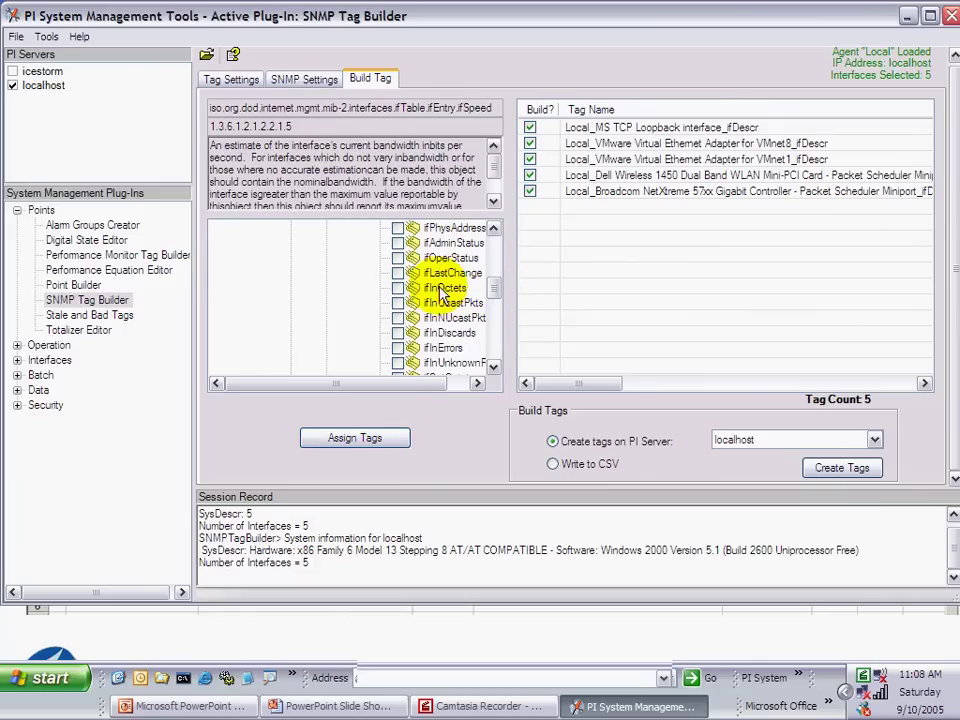
pyautogui.click(398, 258)
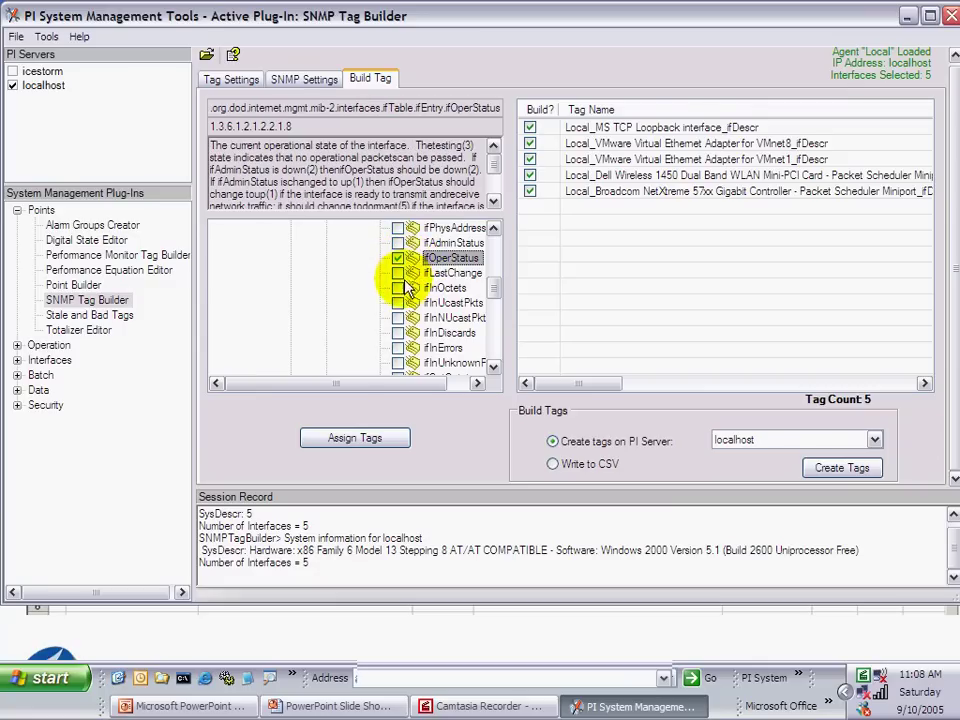
pyautogui.click(398, 288)
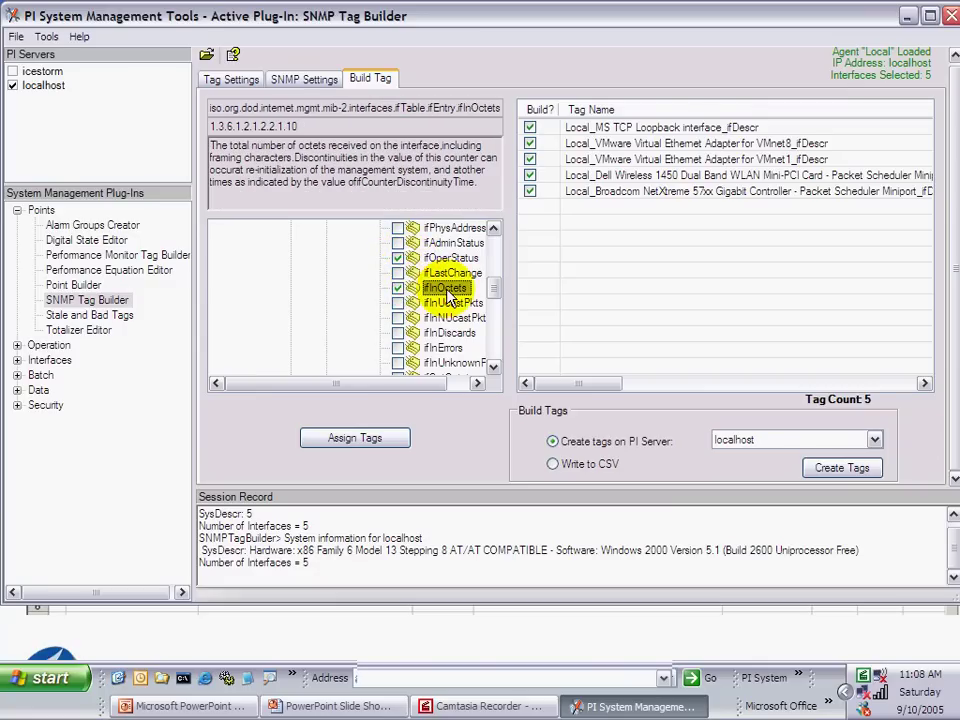
pyautogui.moveTo(493, 283); pyautogui.dragTo(493, 296)
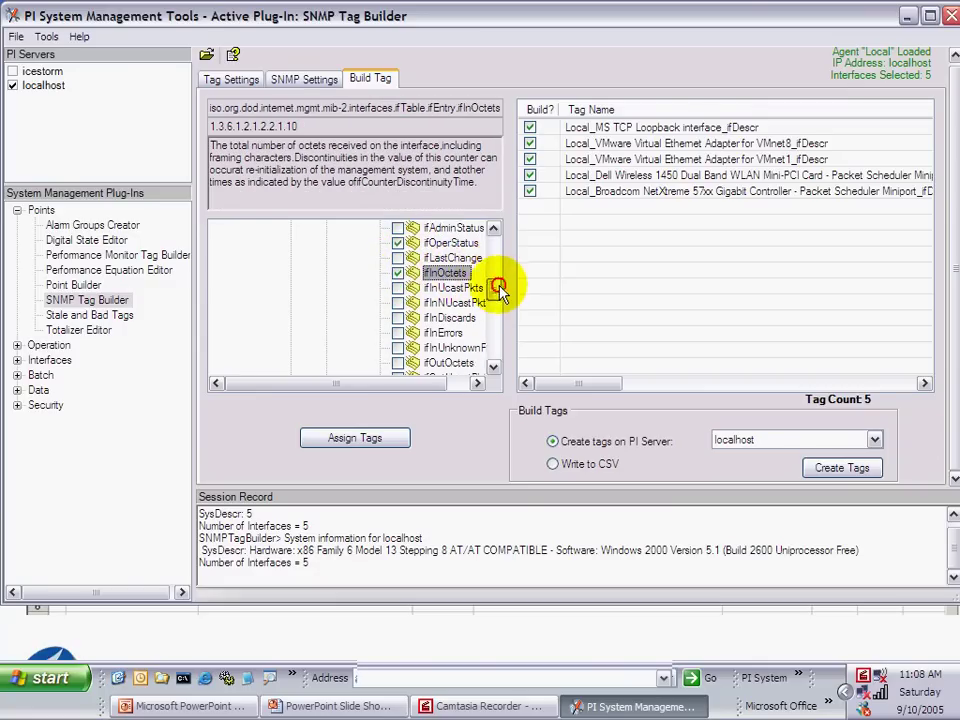
pyautogui.click(399, 318)
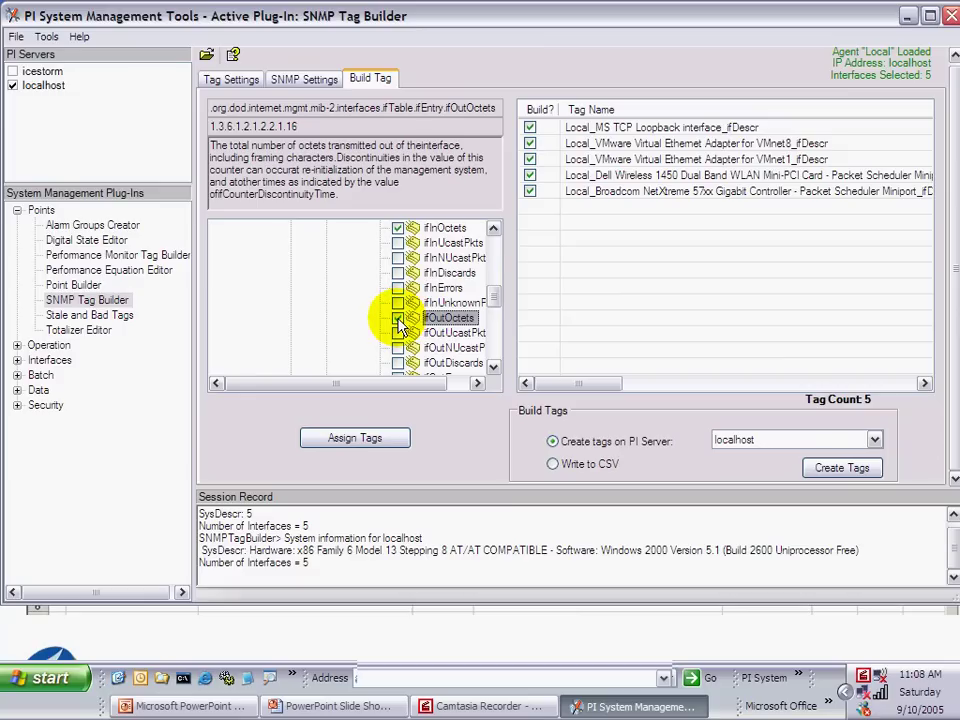
# Assign the newly ticked field tags and exclude the Broadcom ifDescr and ifOperStatus tags from building
pyautogui.click(376, 440)
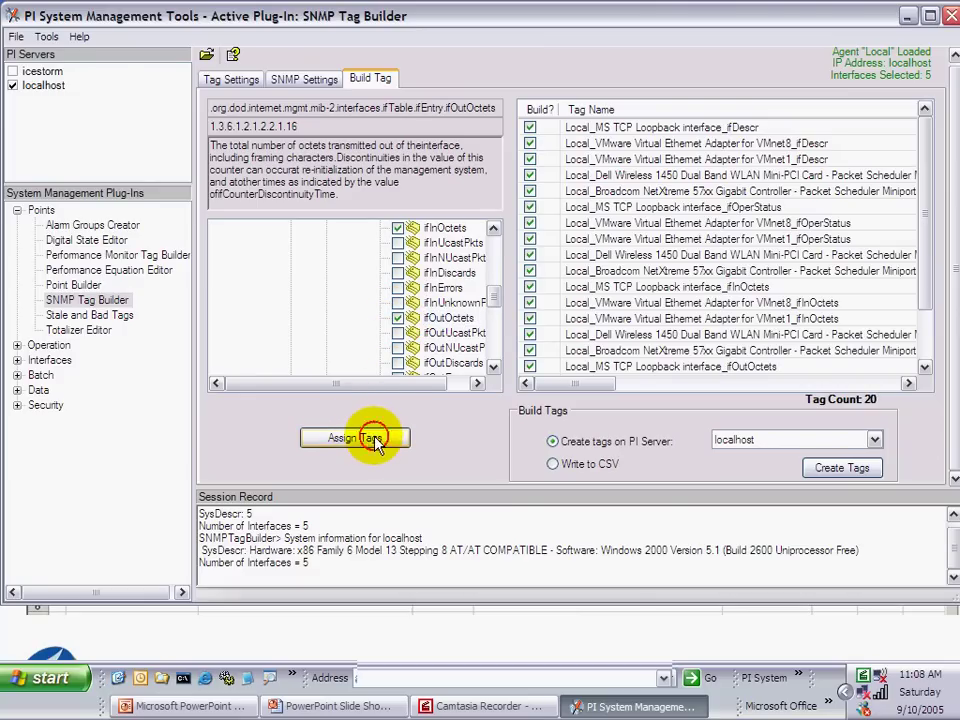
pyautogui.click(530, 191)
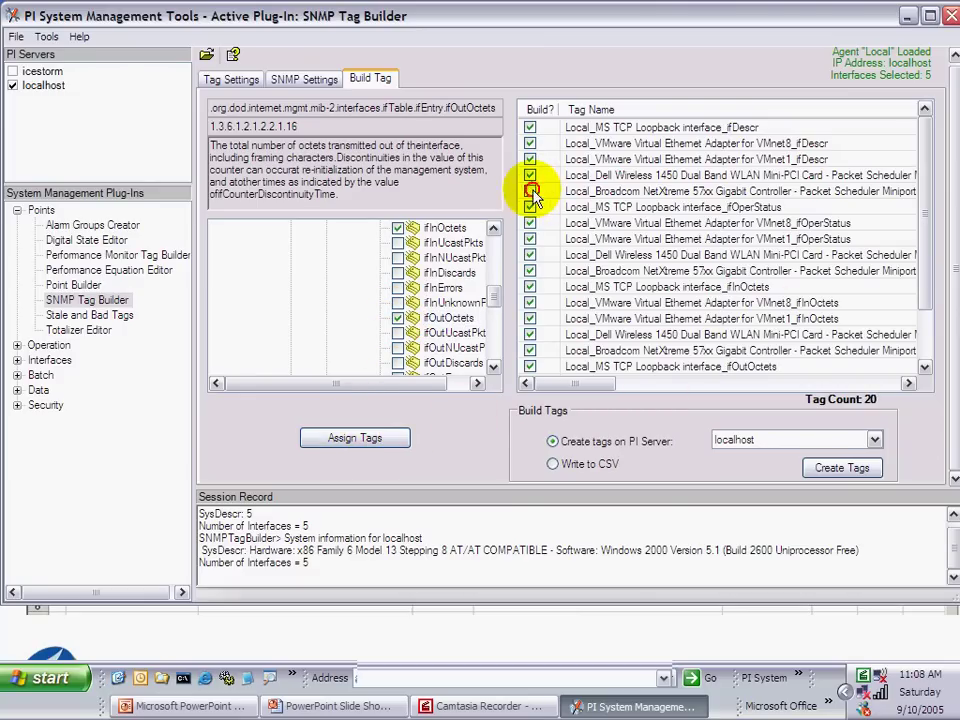
pyautogui.click(530, 223)
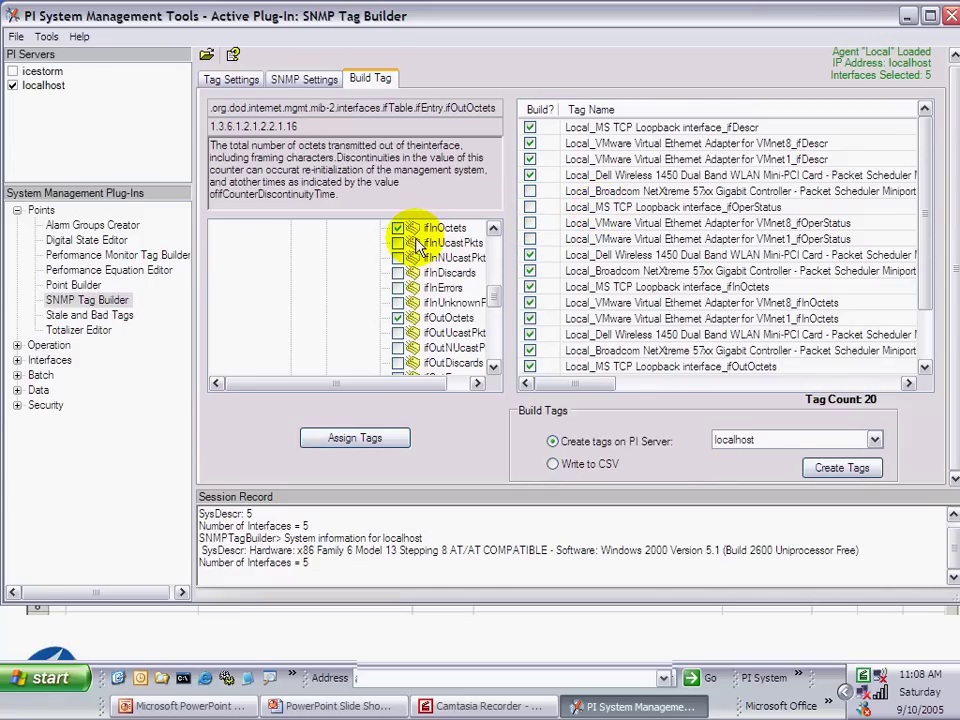
# Select the MS TCP Loopback ifInOctets tag and bring up its context menu
pyautogui.click(410, 242)
pyautogui.click(665, 288)
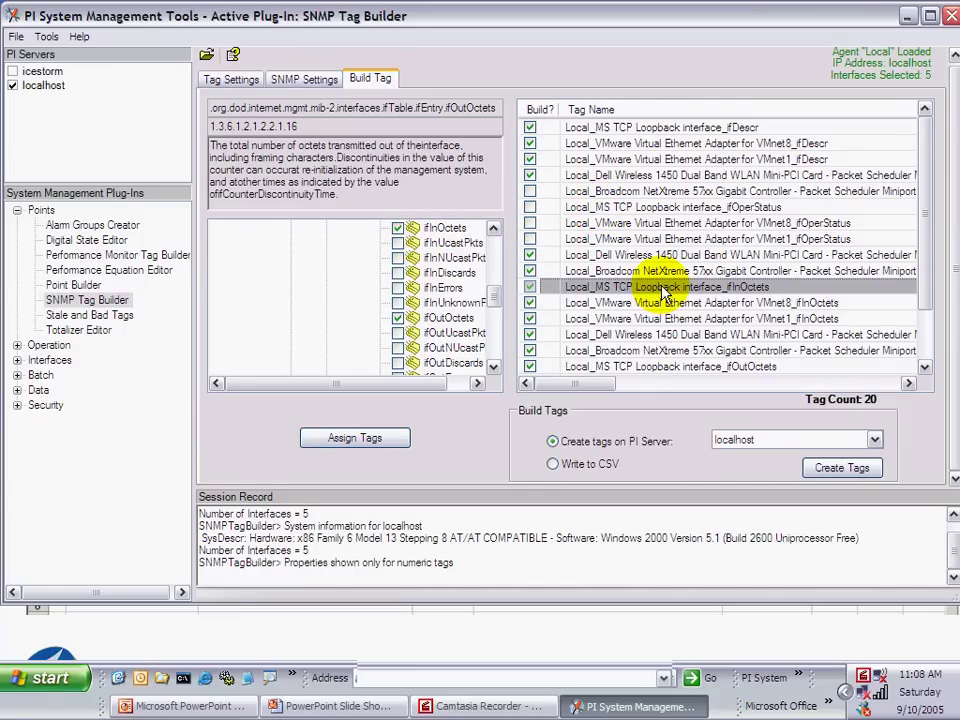
pyautogui.rightClick(667, 289)
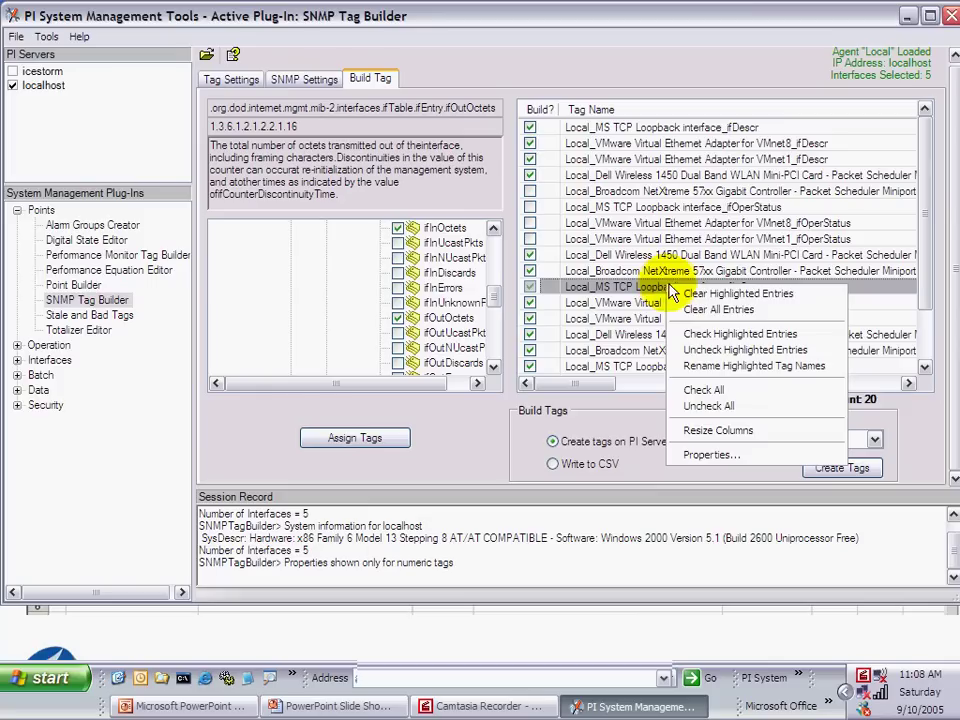
pyautogui.click(757, 462)
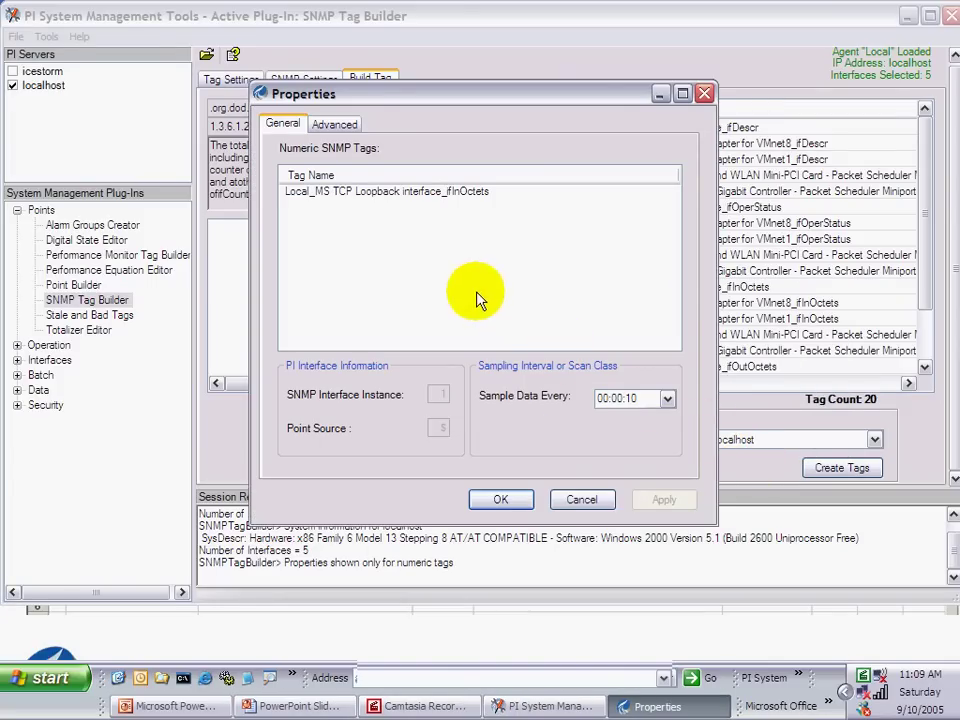
pyautogui.click(667, 399)
pyautogui.click(657, 384)
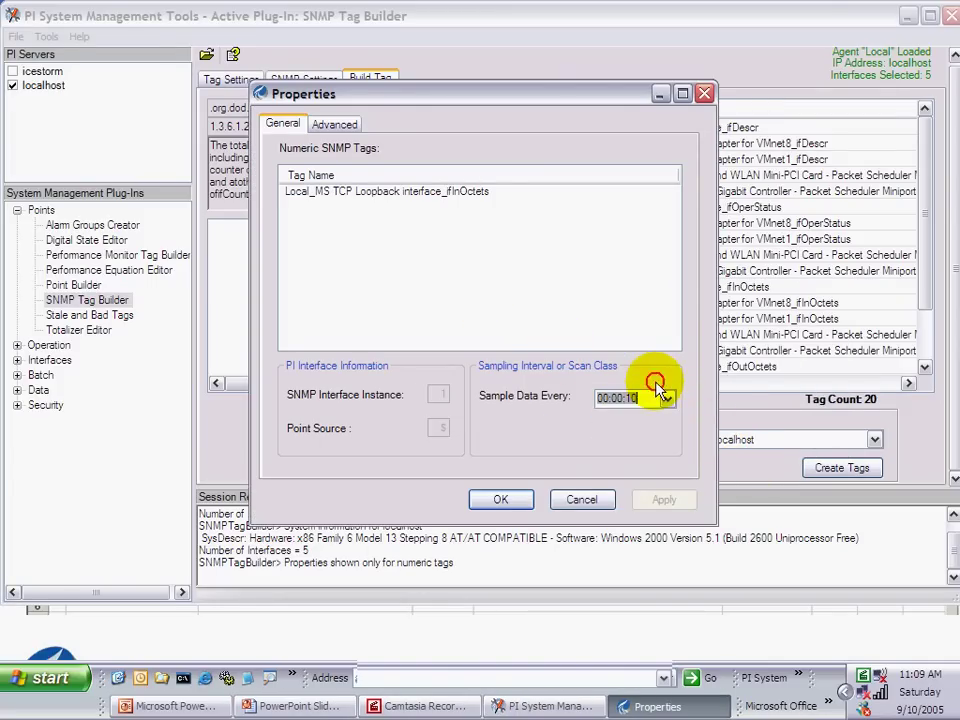
pyautogui.click(338, 125)
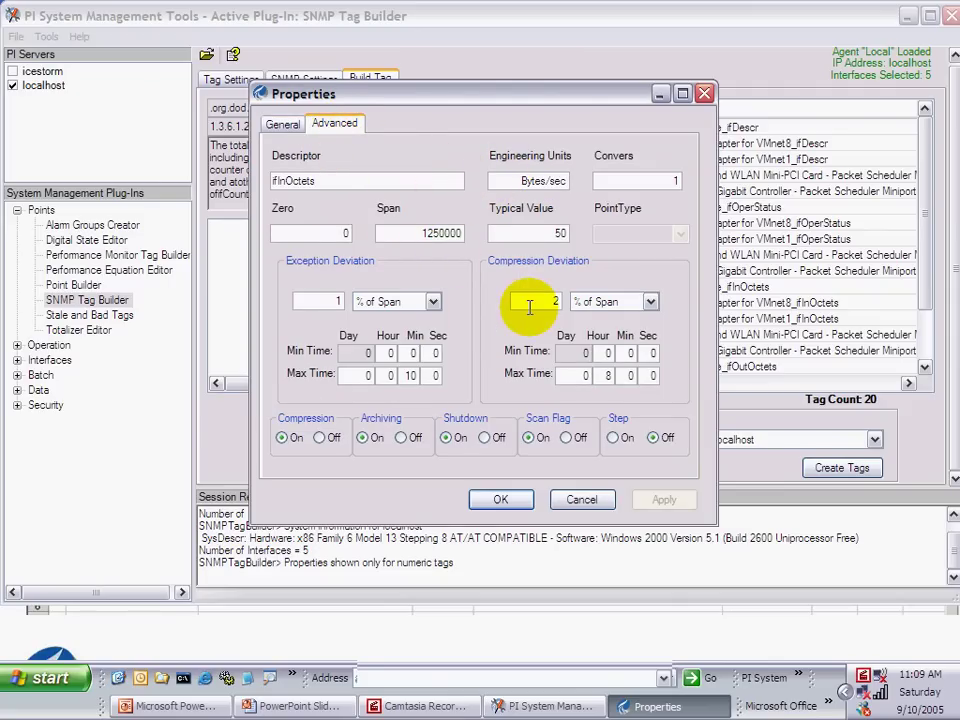
pyautogui.click(578, 498)
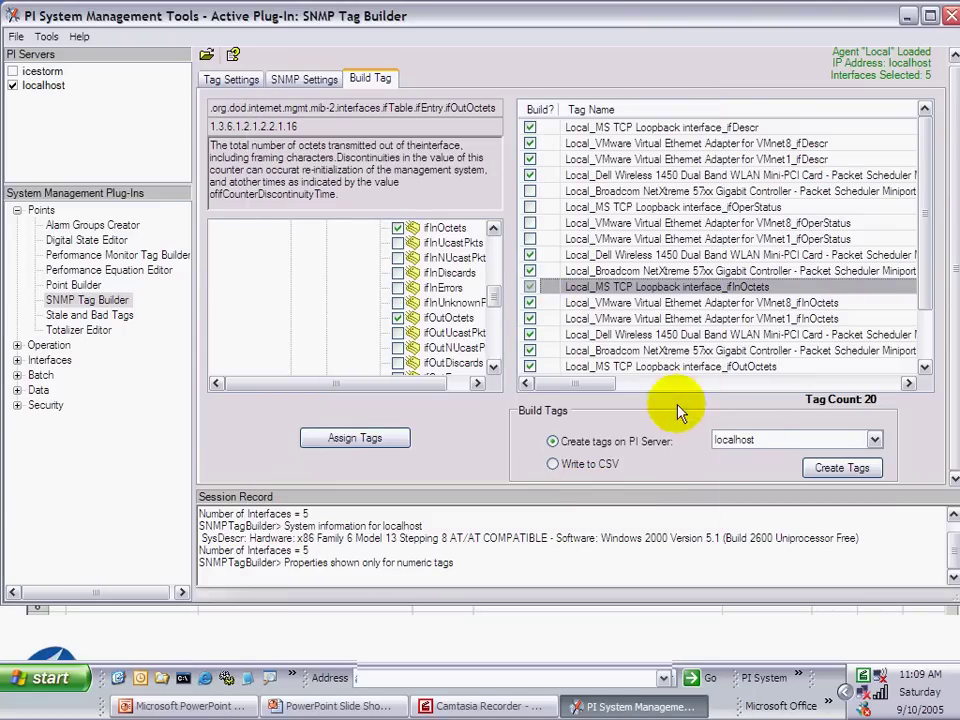
# Create the 16 checked tags on the localhost PI server and dismiss the zero-error results
pyautogui.click(836, 440)
pyautogui.click(834, 442)
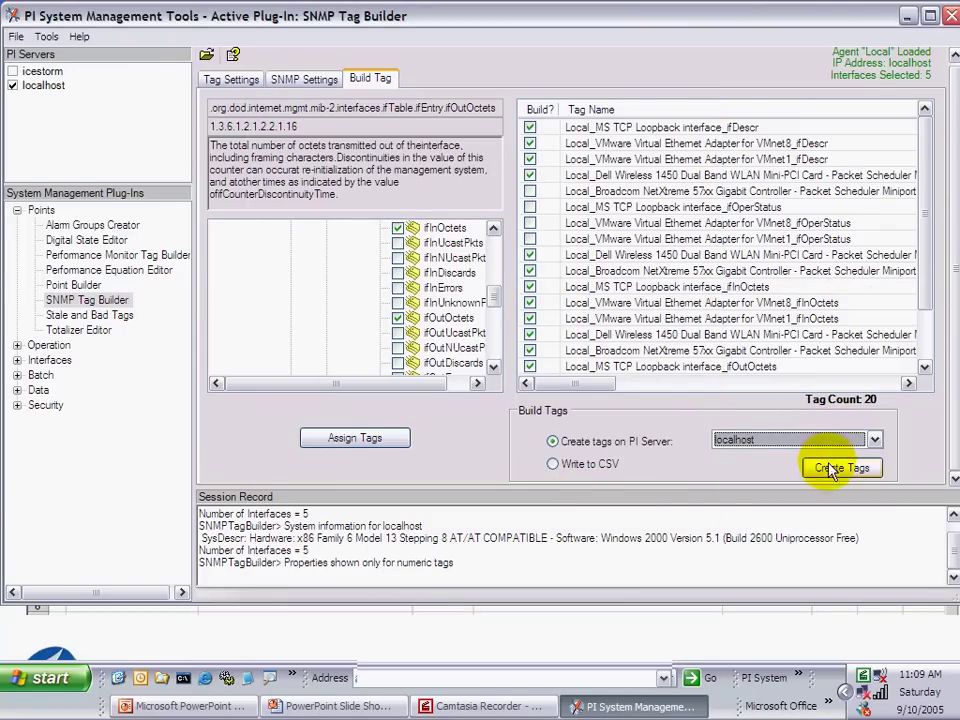
pyautogui.click(830, 470)
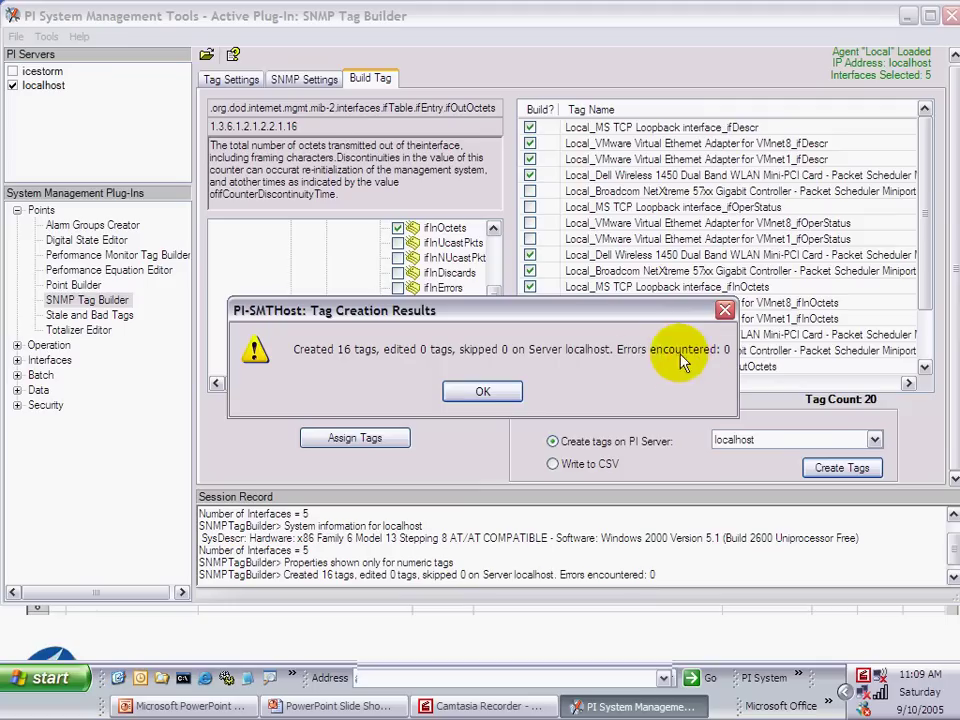
pyautogui.click(501, 392)
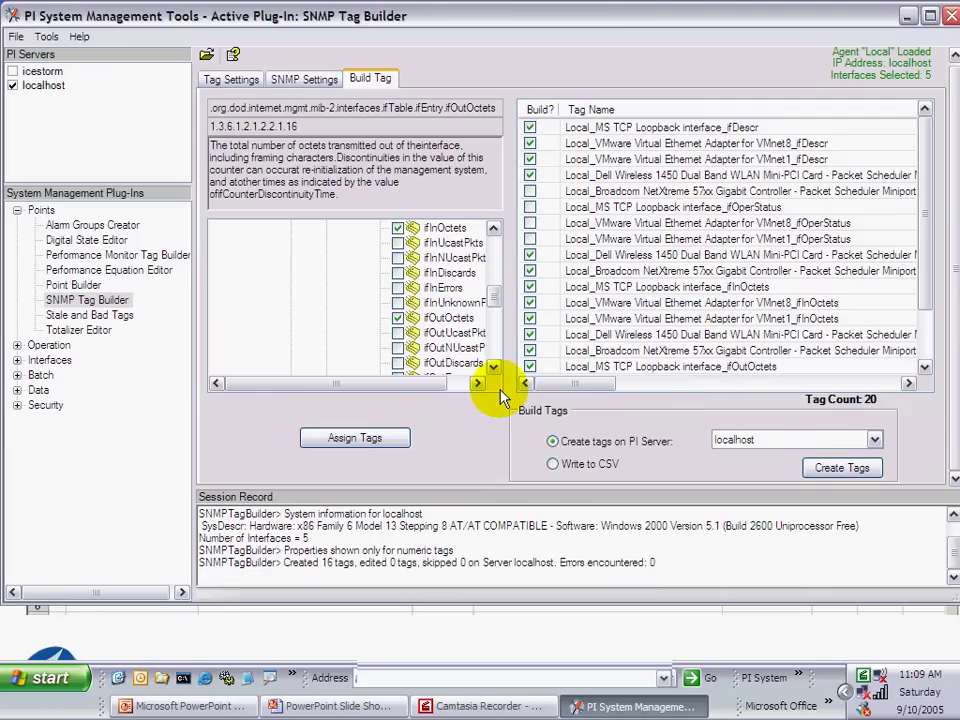
# Switch the tag output to Write to CSV and view the mgmt branch details
pyautogui.click(553, 465)
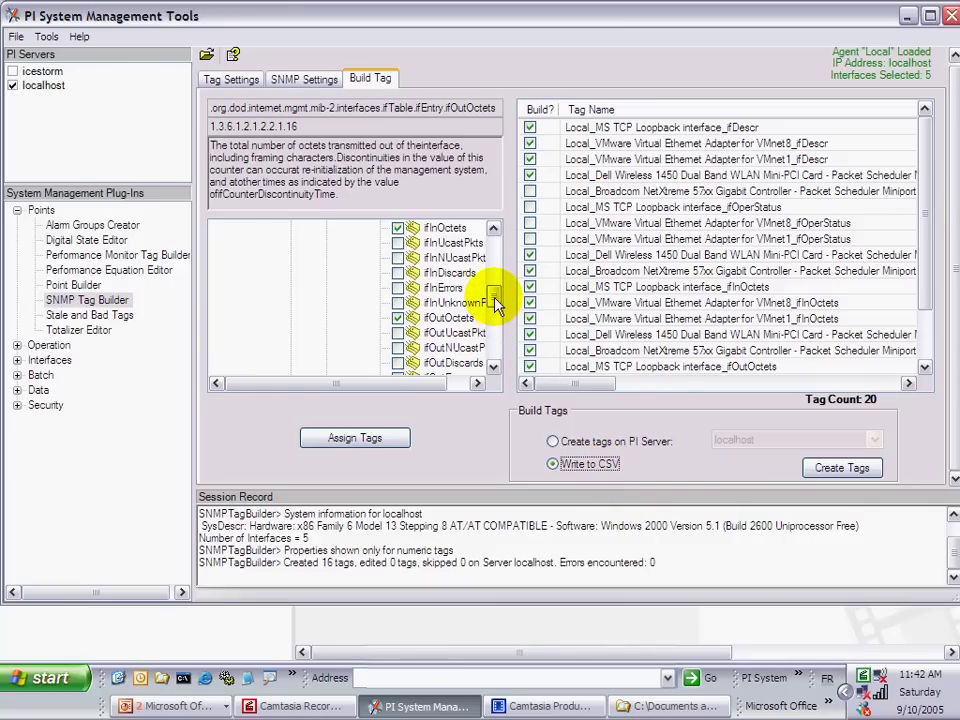
pyautogui.moveTo(493, 300); pyautogui.dragTo(493, 250)
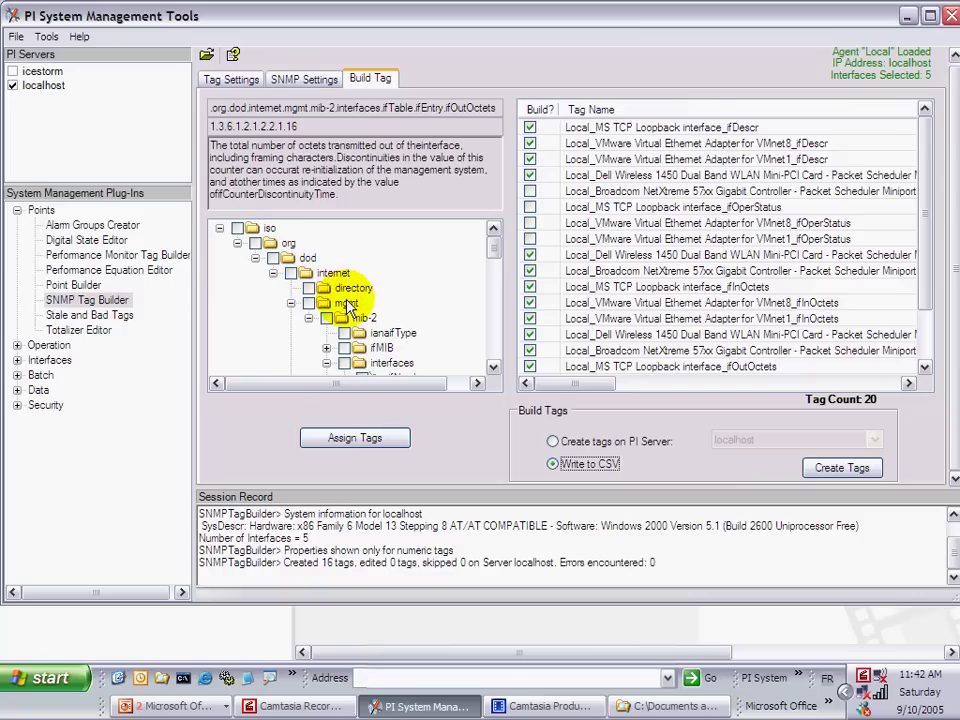
pyautogui.click(346, 304)
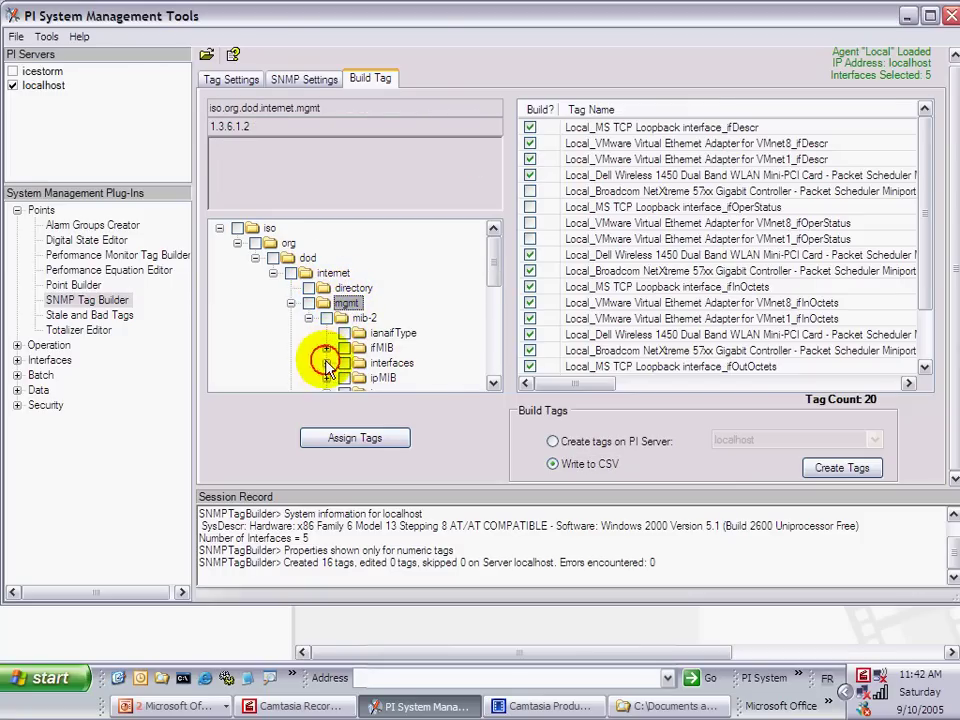
pyautogui.moveTo(493, 268); pyautogui.dragTo(495, 287)
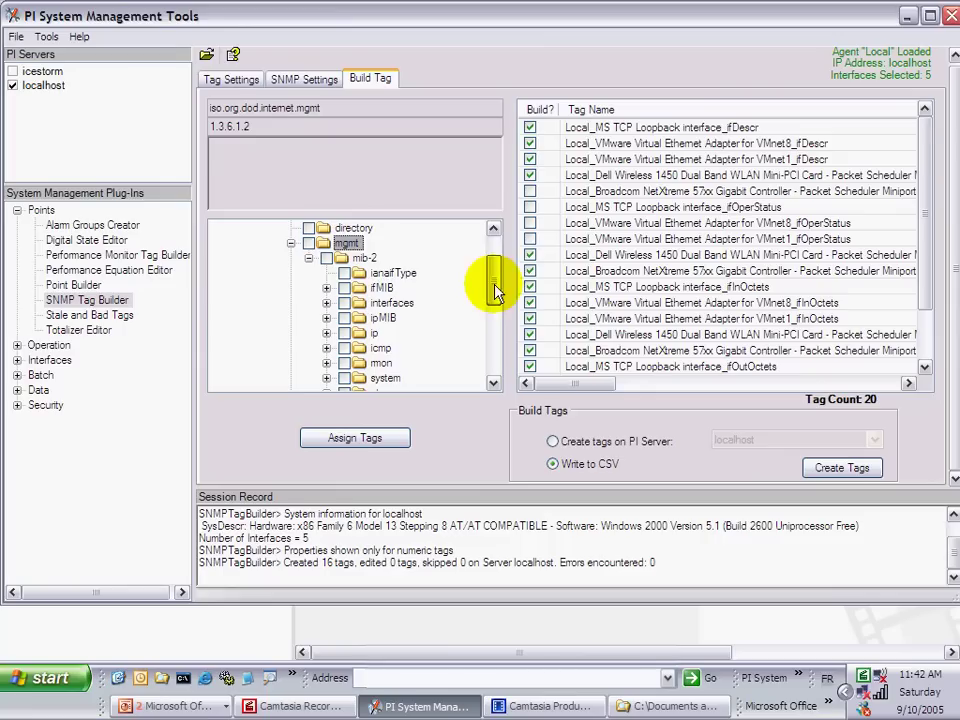
# Expand the system branch and read the sysUpTime (1.3.6.1.2.1.1.3) and sysDescr descriptions
pyautogui.click(388, 303)
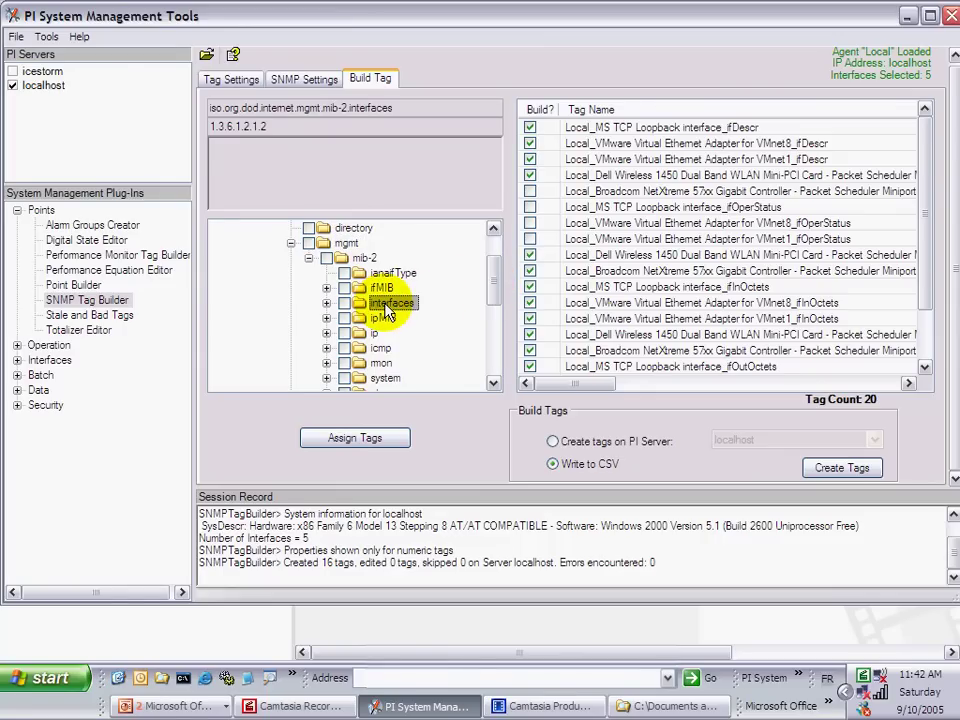
pyautogui.click(385, 379)
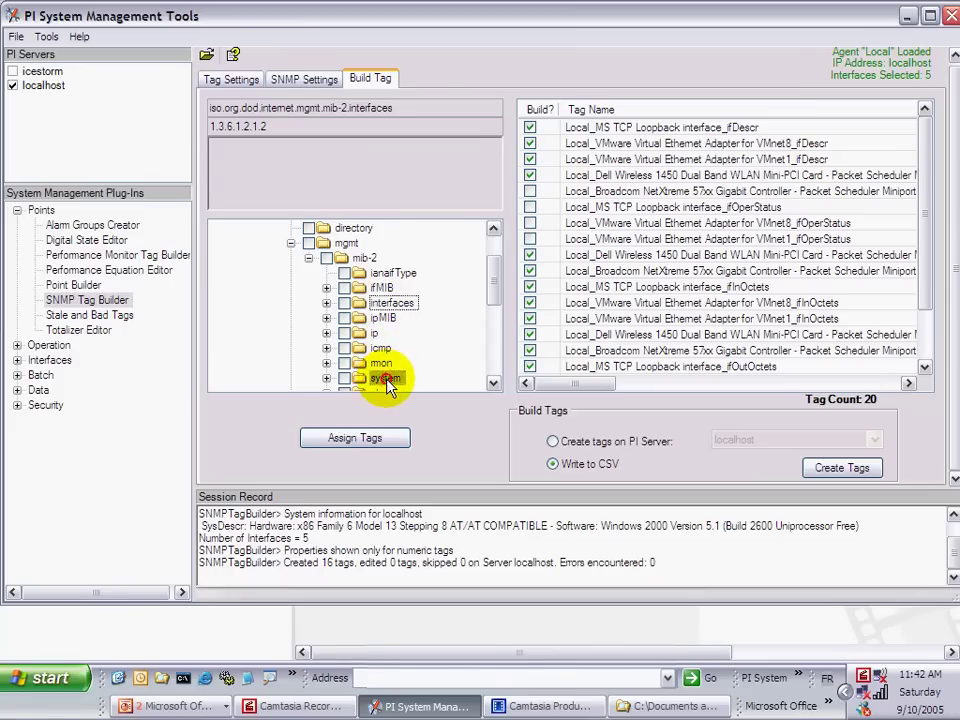
pyautogui.click(326, 378)
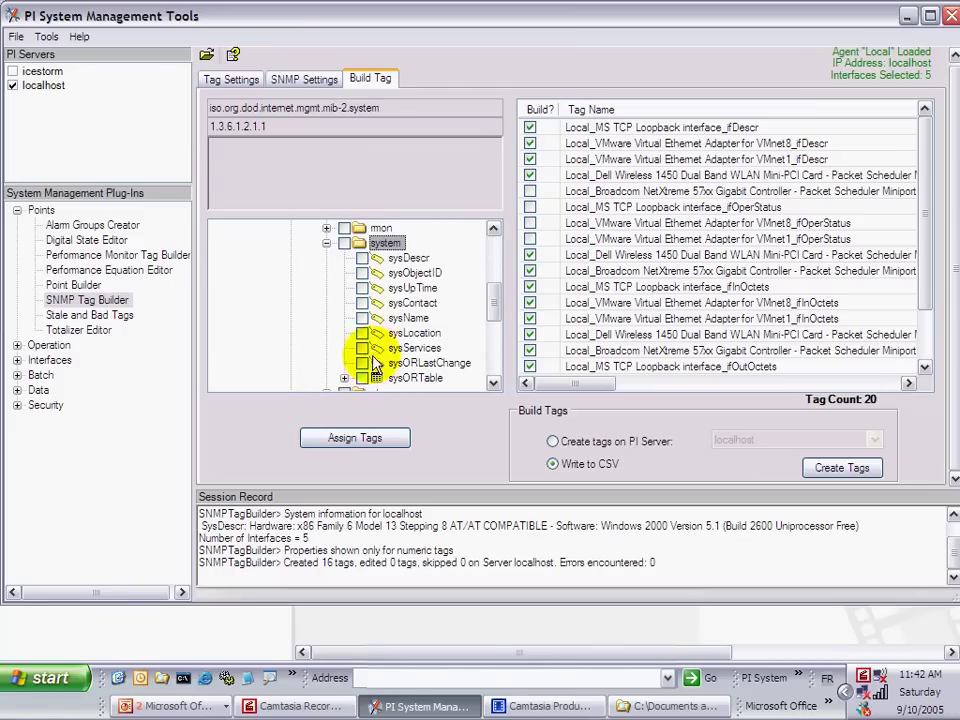
pyautogui.click(422, 290)
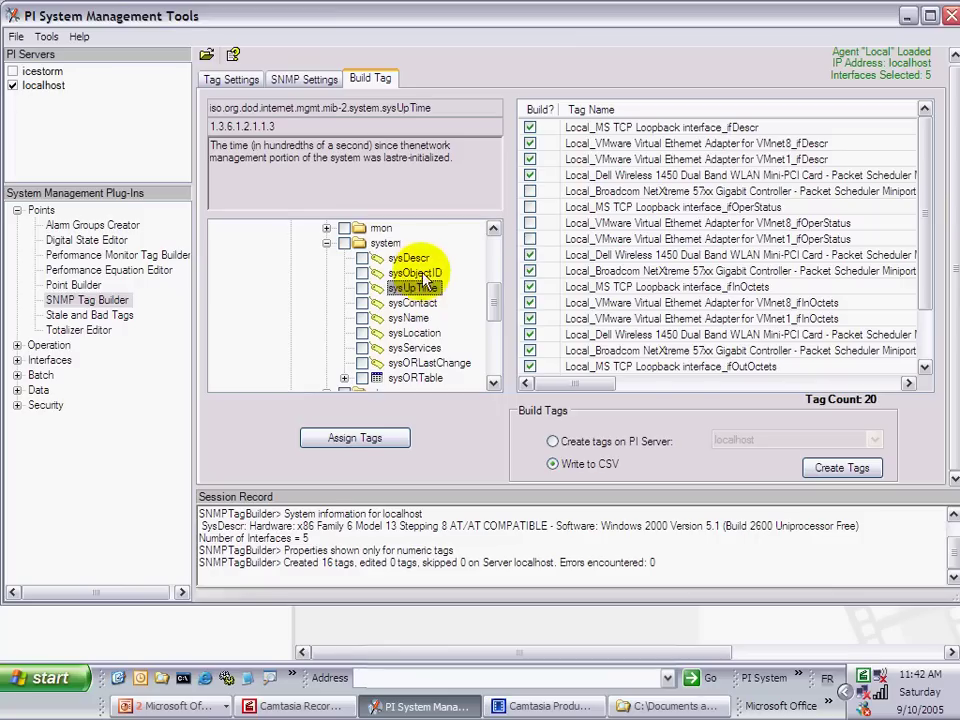
pyautogui.click(424, 262)
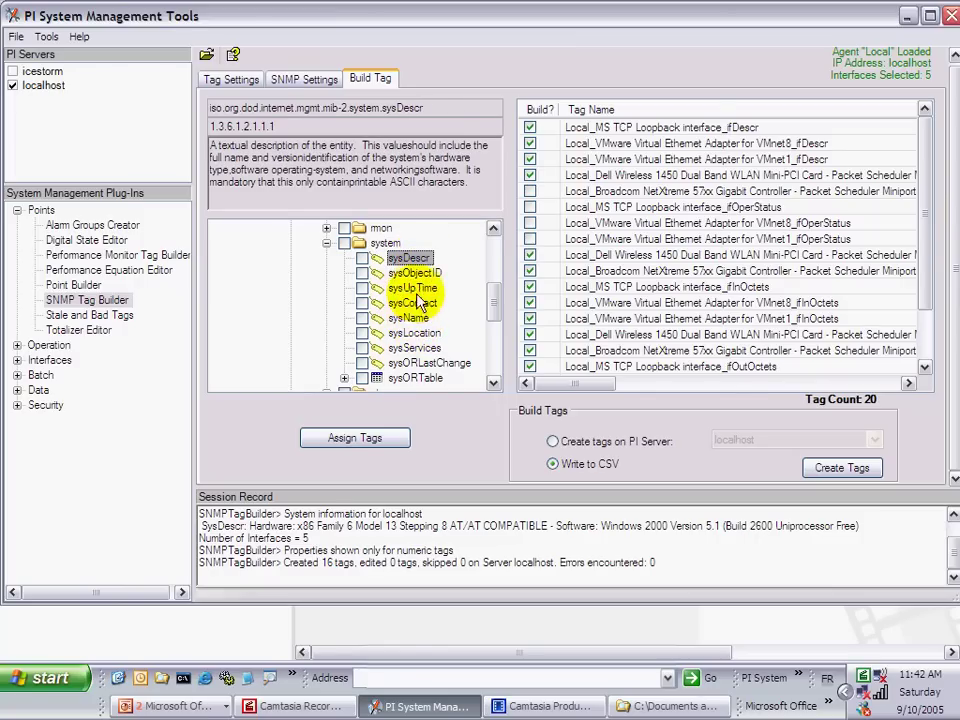
pyautogui.click(415, 288)
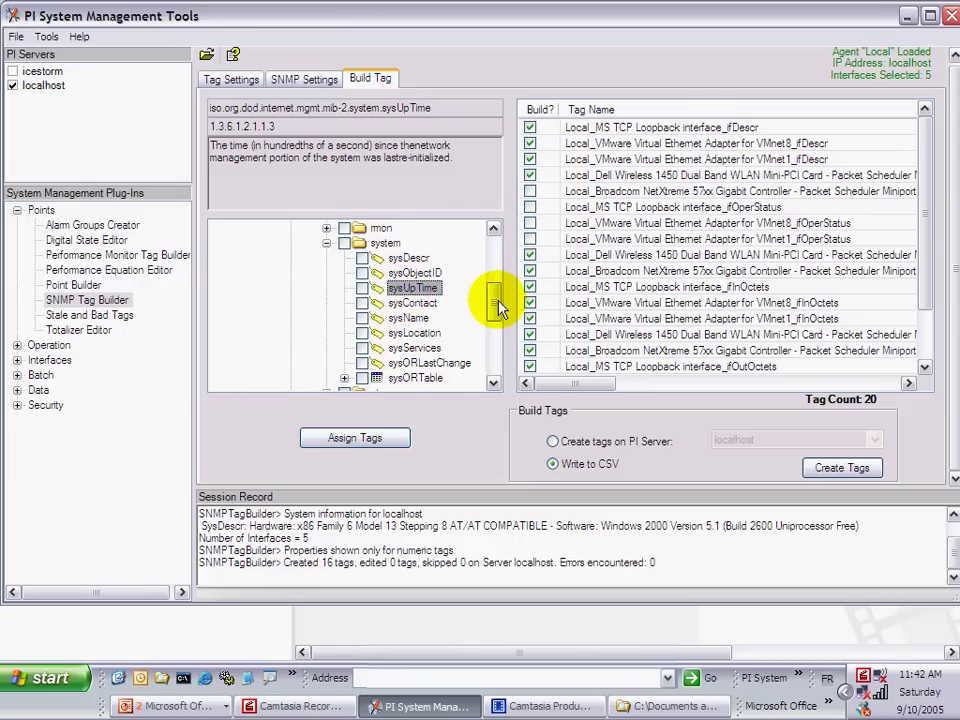
pyautogui.moveTo(499, 310); pyautogui.dragTo(497, 255)
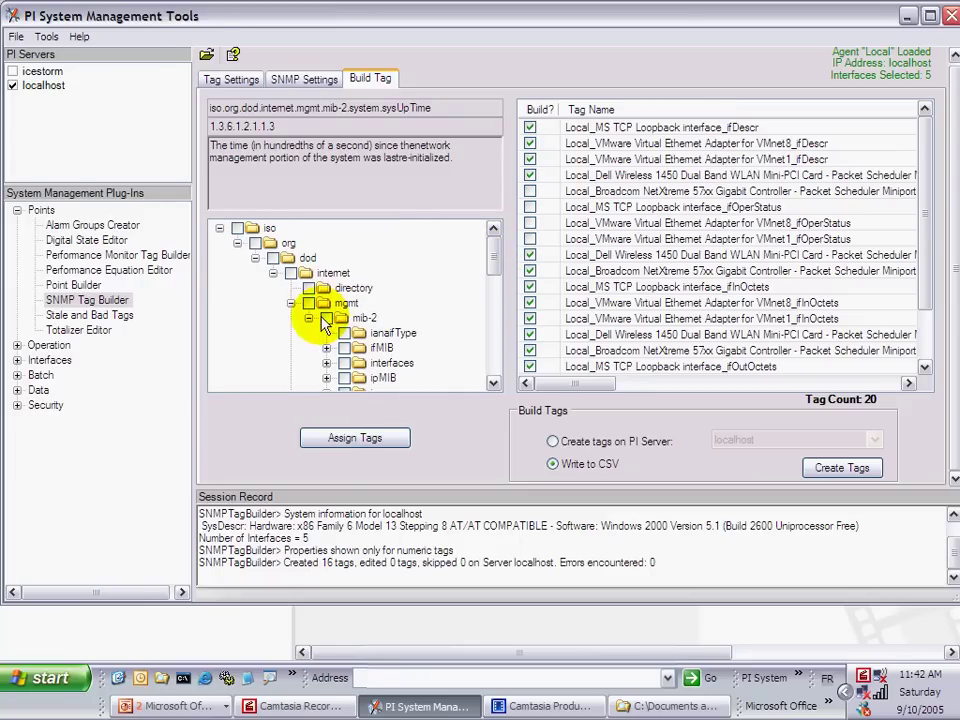
# Collapse mgmt, then select private and enterprises in the OID tree
pyautogui.click(309, 318)
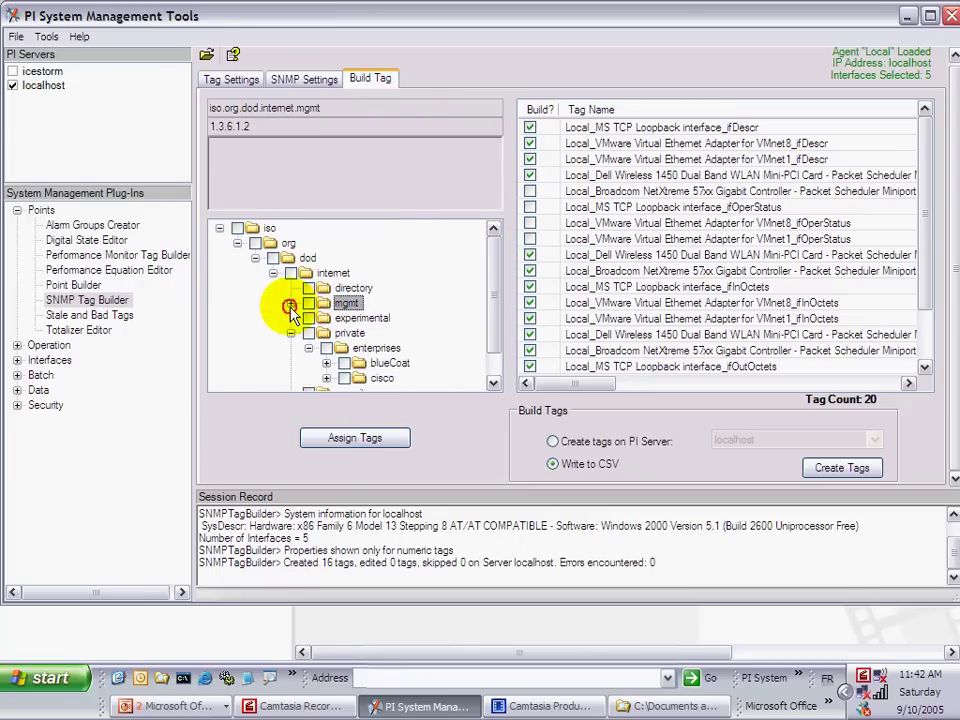
pyautogui.click(345, 334)
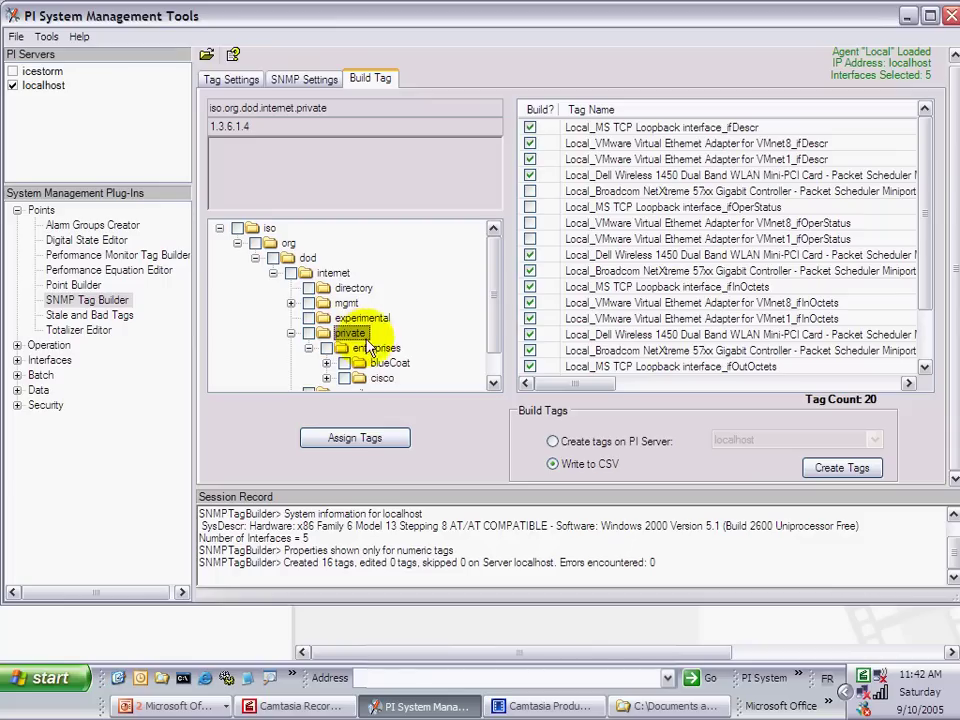
pyautogui.click(372, 348)
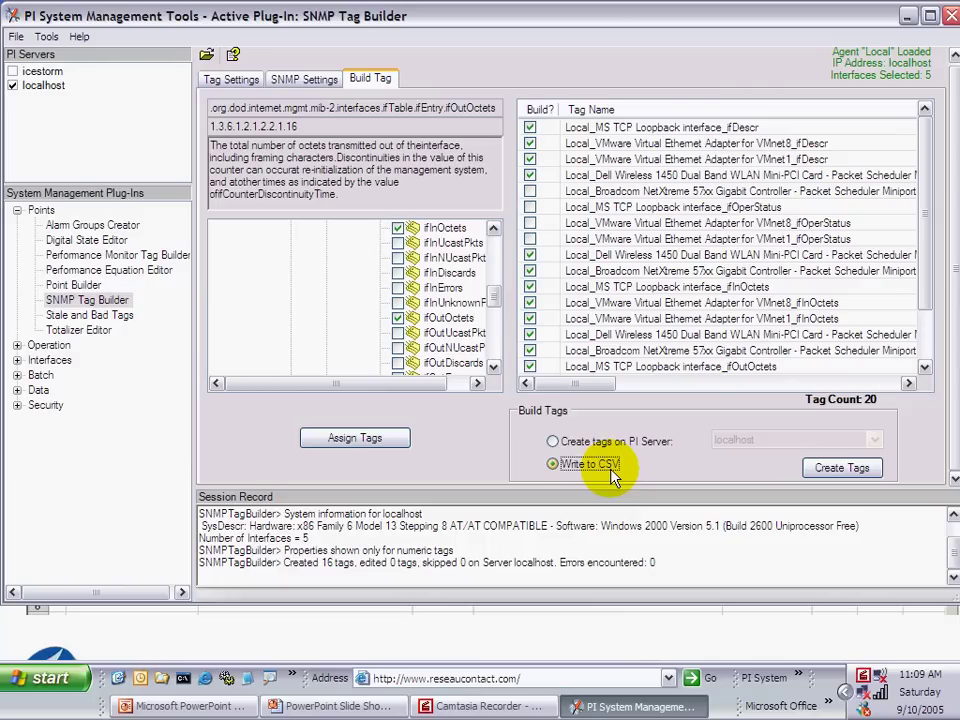
pyautogui.click(115, 304)
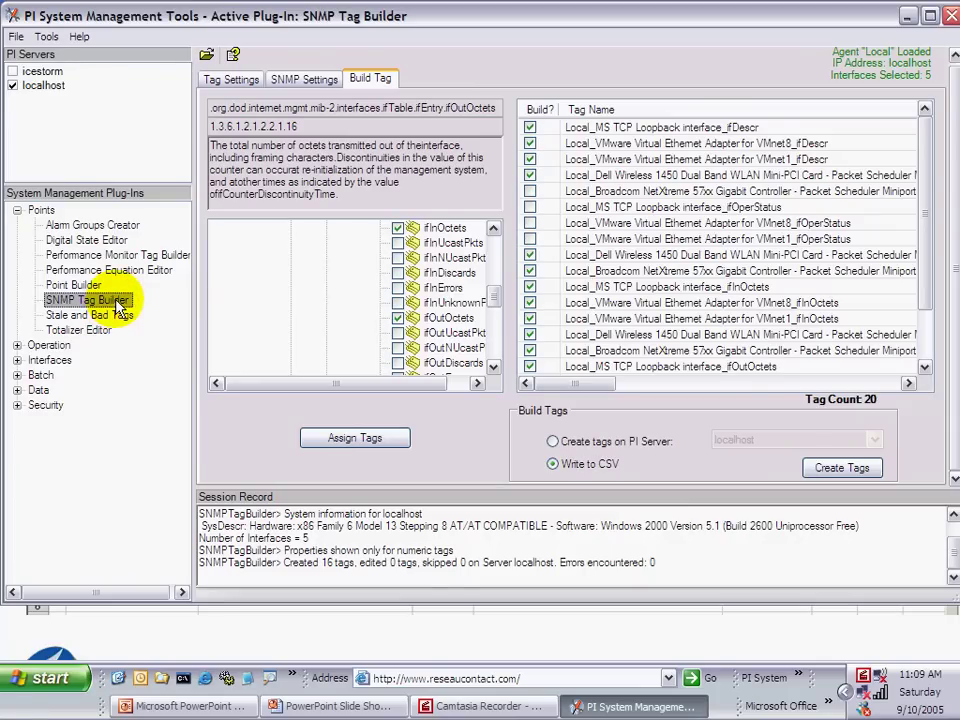